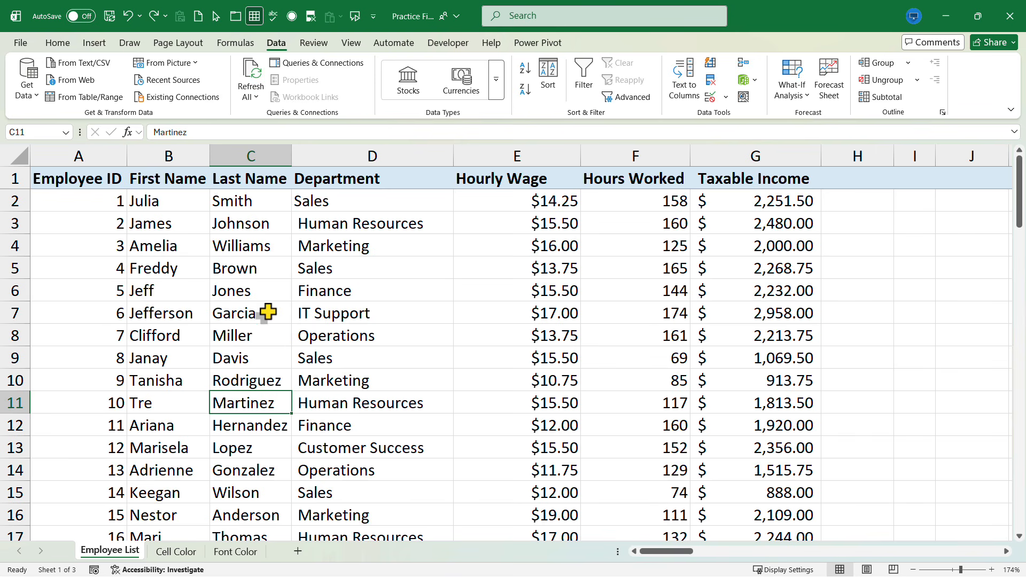
# Sort the employee list A to Z by Last Name, then A to Z by First Name
pyautogui.rightClick(259, 296)
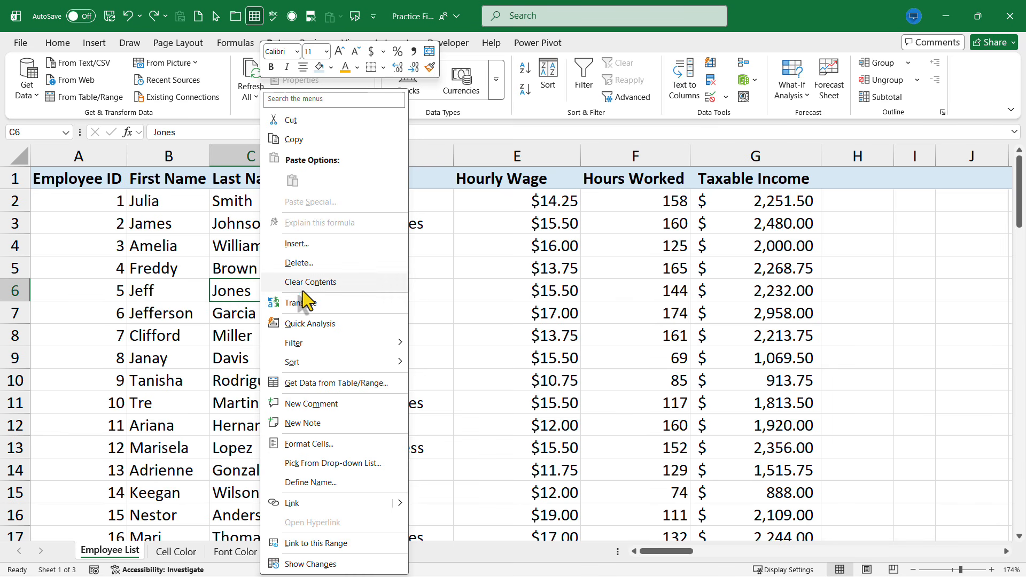
pyautogui.moveTo(343, 366)
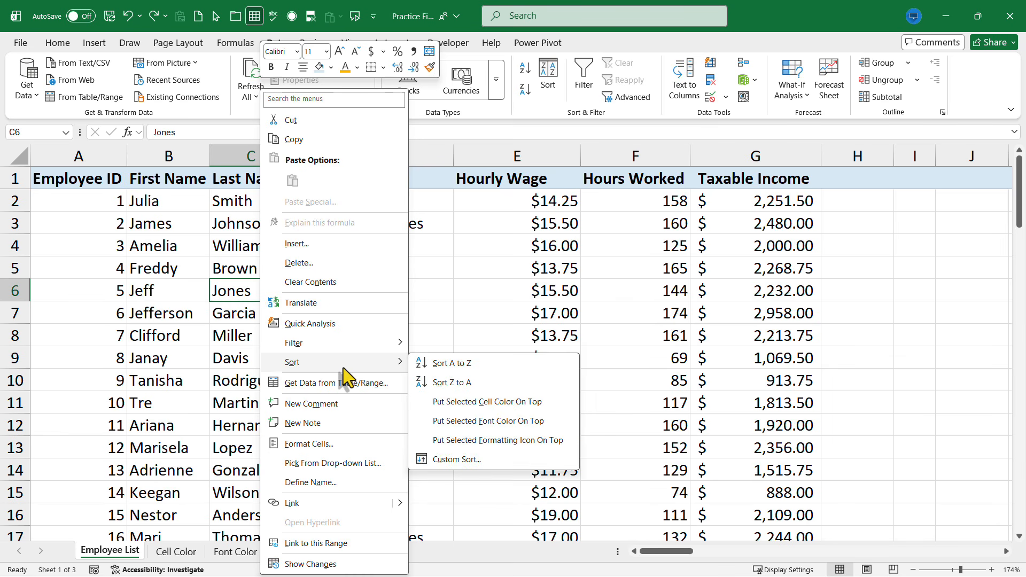
pyautogui.click(453, 367)
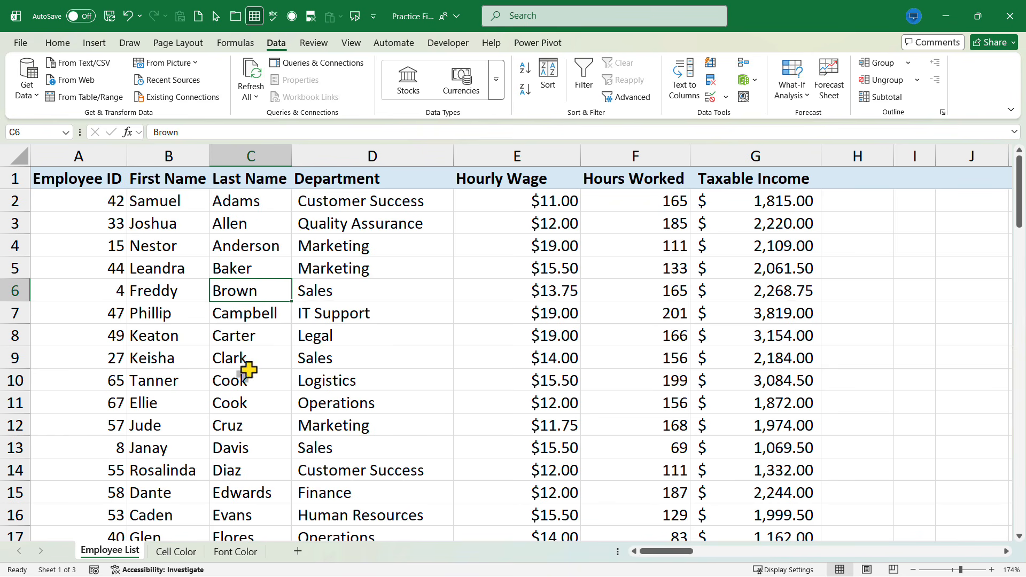
pyautogui.rightClick(144, 404)
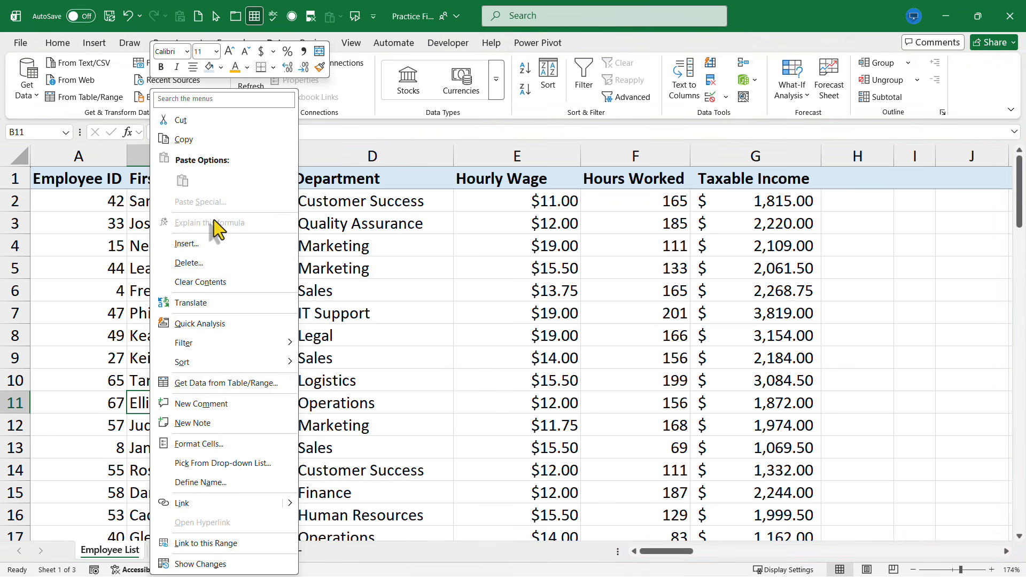
pyautogui.moveTo(280, 363)
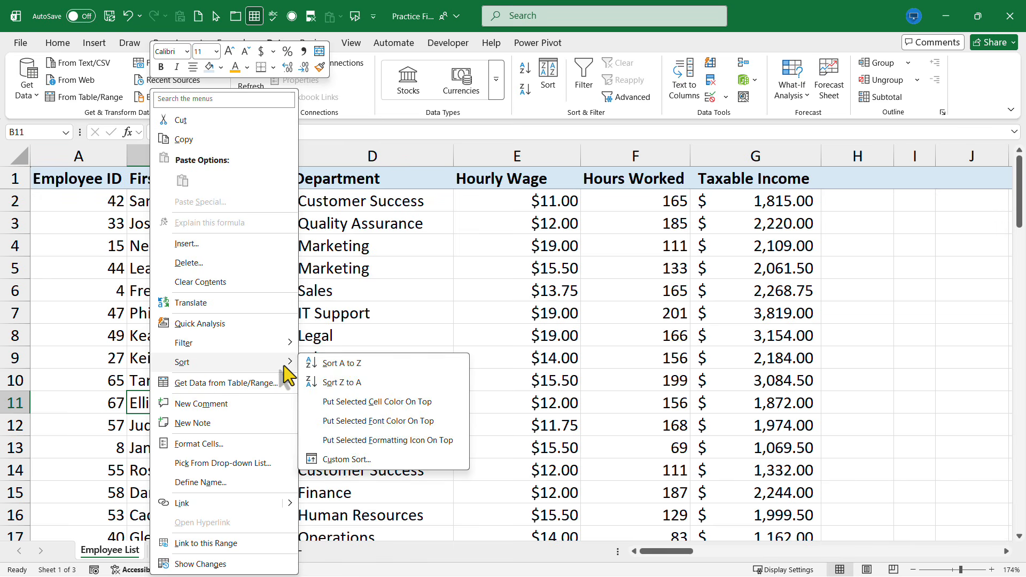
pyautogui.click(339, 366)
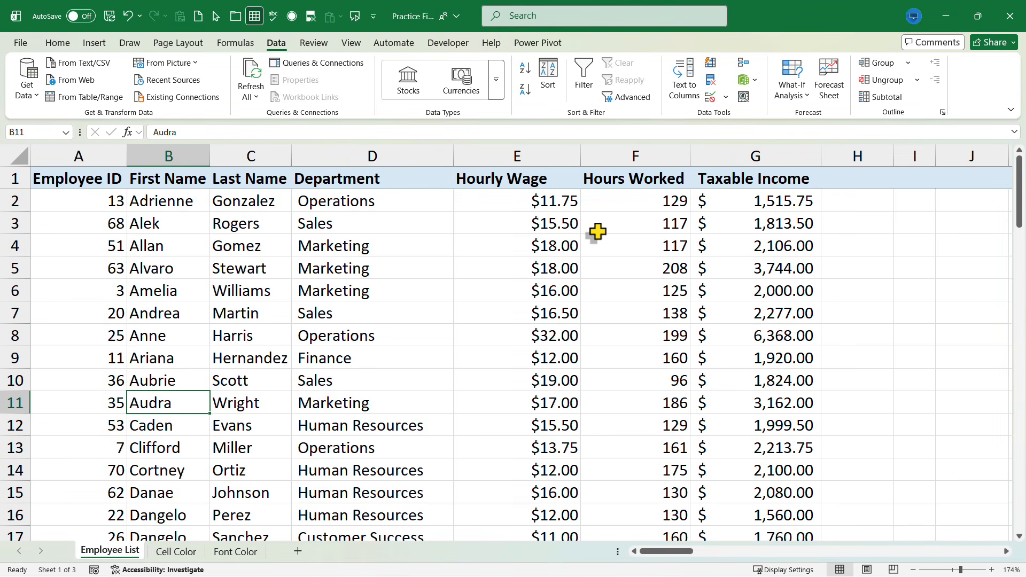
# Sort by Hours Worked from largest to smallest, putting 208 at the top
pyautogui.rightClick(656, 233)
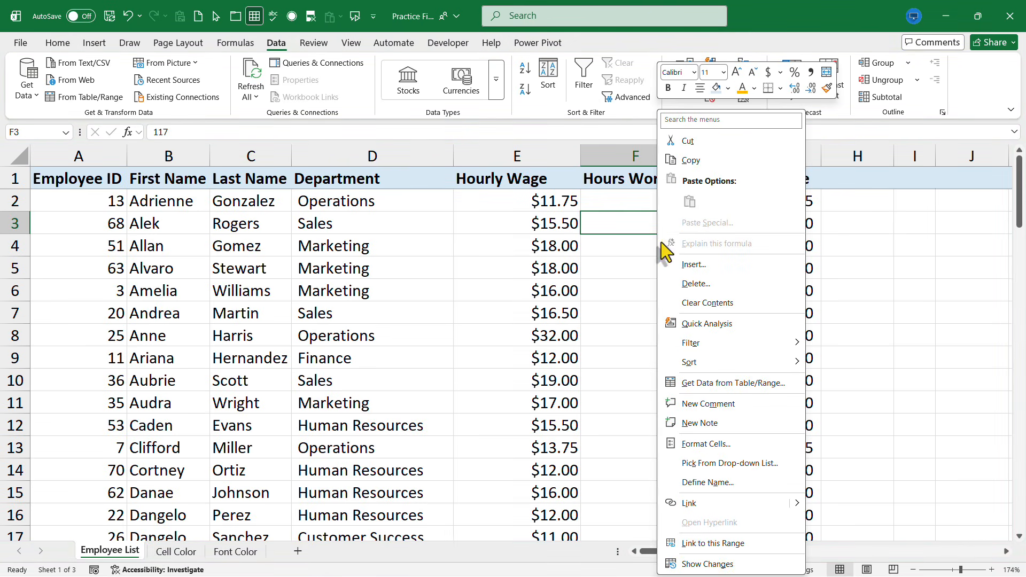
pyautogui.moveTo(719, 368)
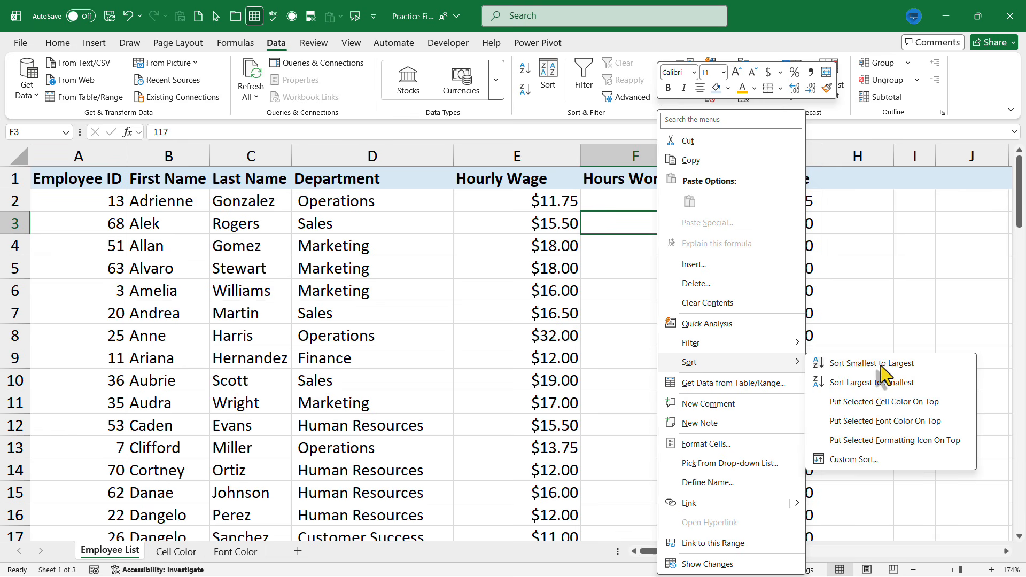
pyautogui.click(889, 382)
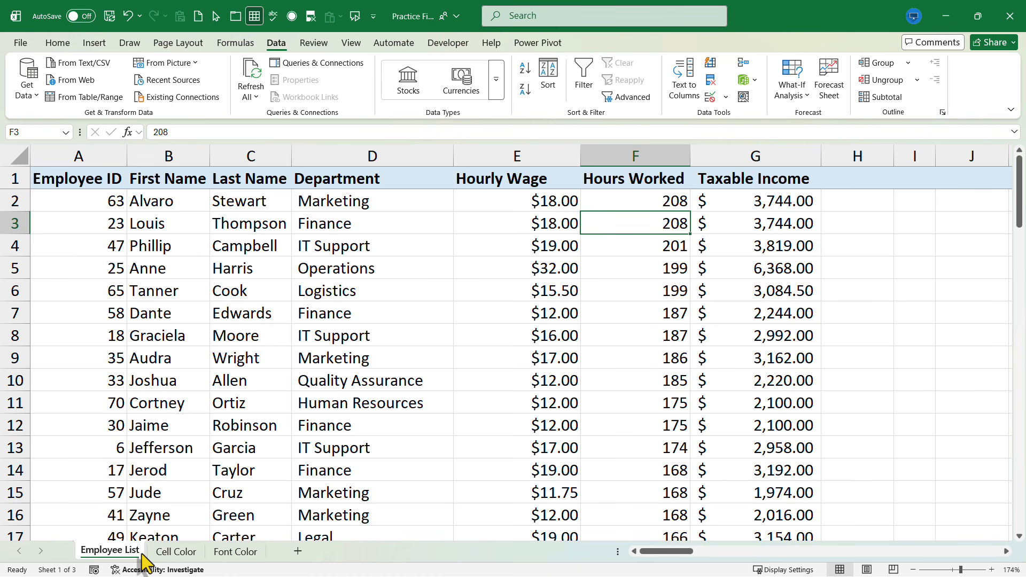
# On the Cell Color sheet, put cell C3's blue fill color on top of the table
pyautogui.click(180, 556)
pyautogui.scroll(-9, 277, 256)
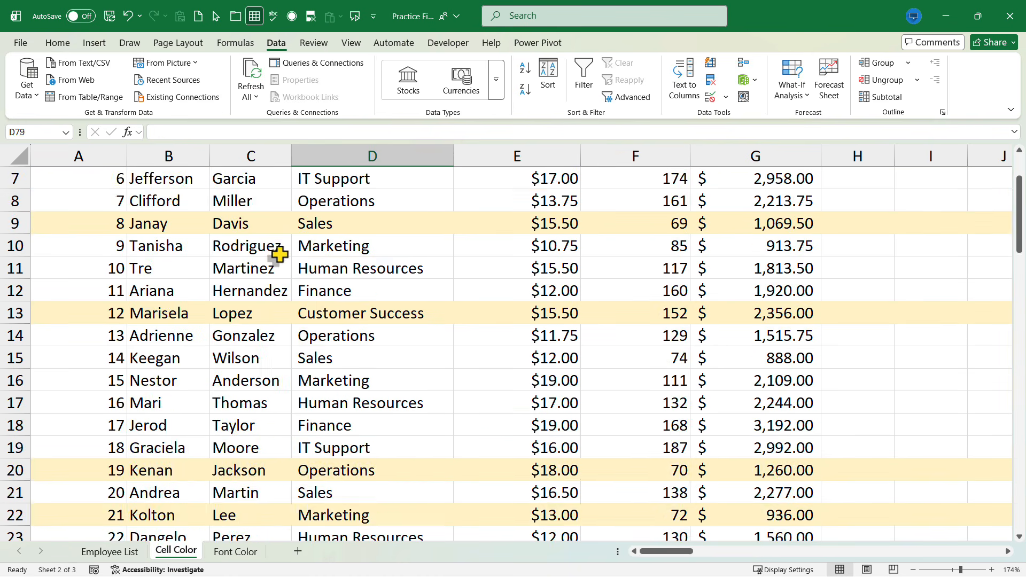
pyautogui.scroll(9, 277, 259)
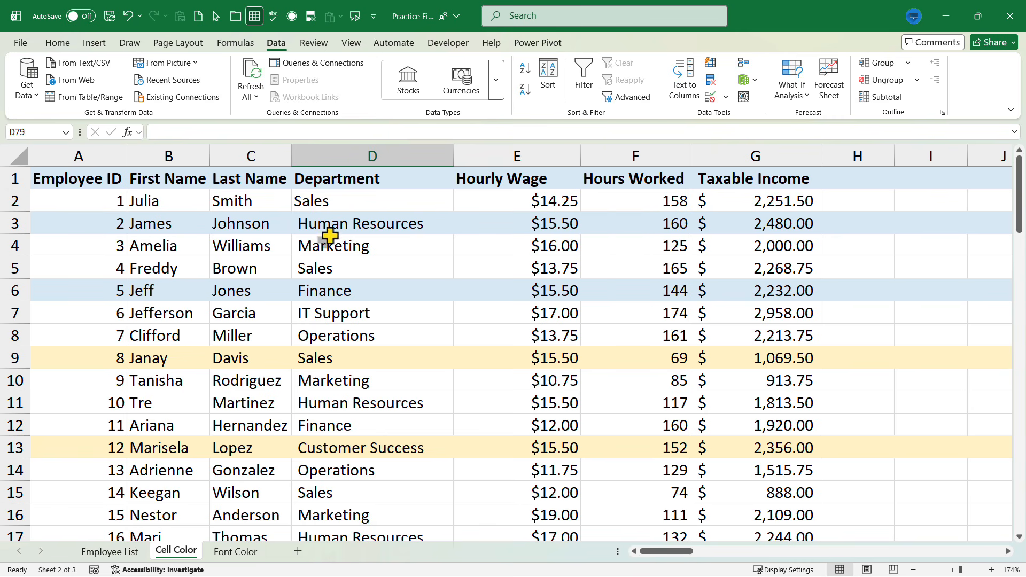
pyautogui.click(252, 225)
pyautogui.rightClick(251, 225)
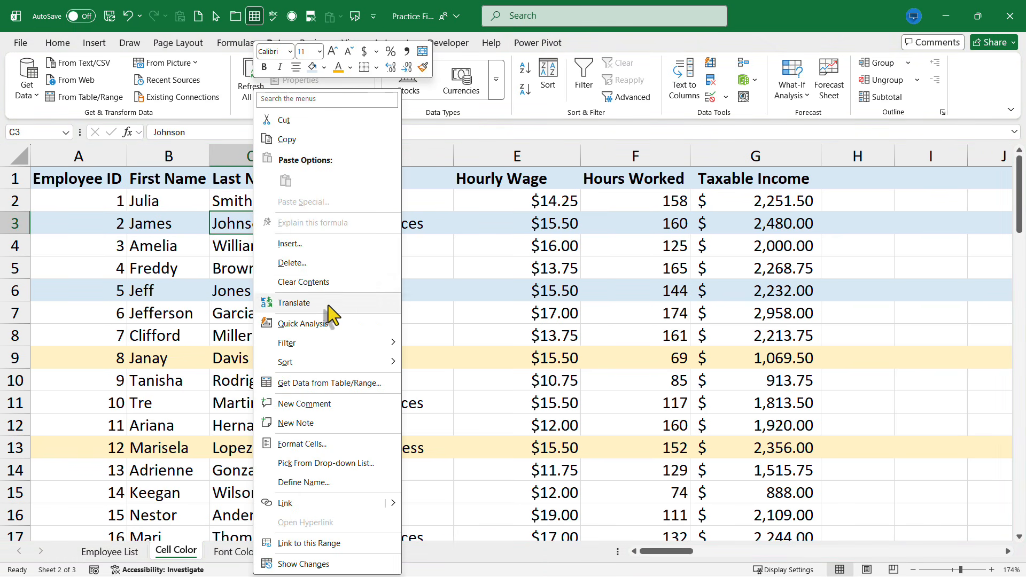
pyautogui.moveTo(326, 369)
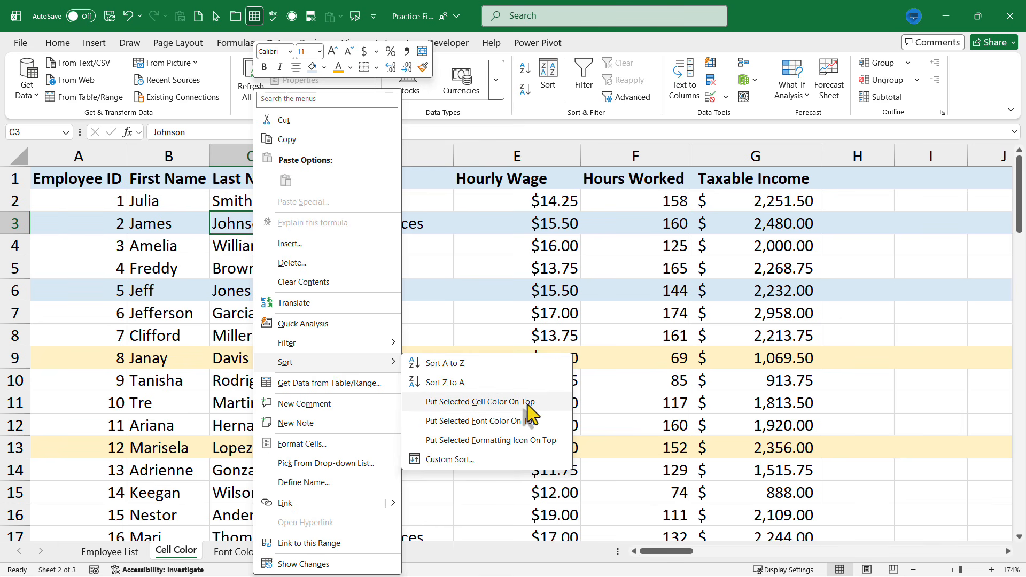
pyautogui.click(479, 402)
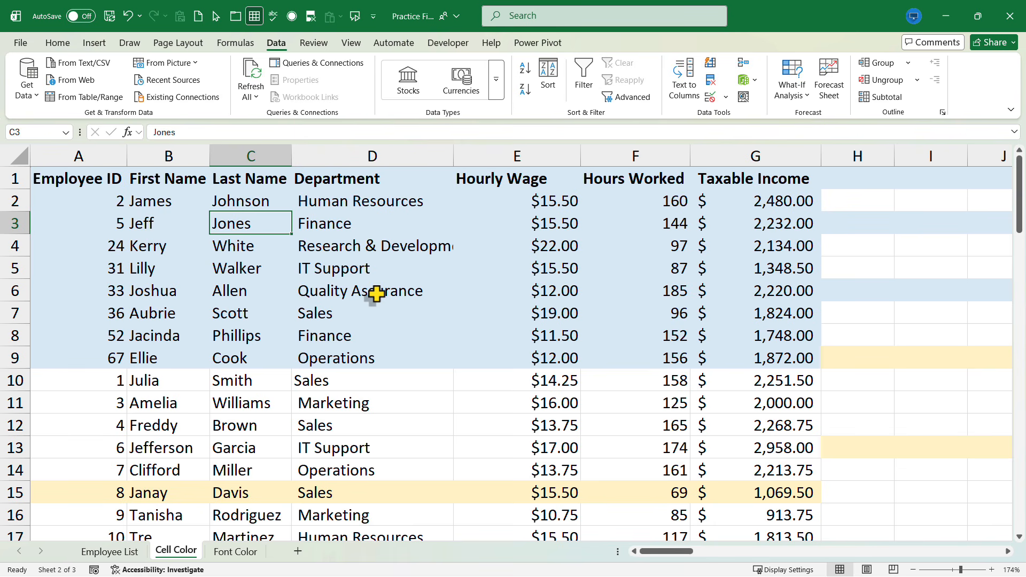
# Sort the yellow-shaded rows to the top of the Cell Color table
pyautogui.rightClick(380, 497)
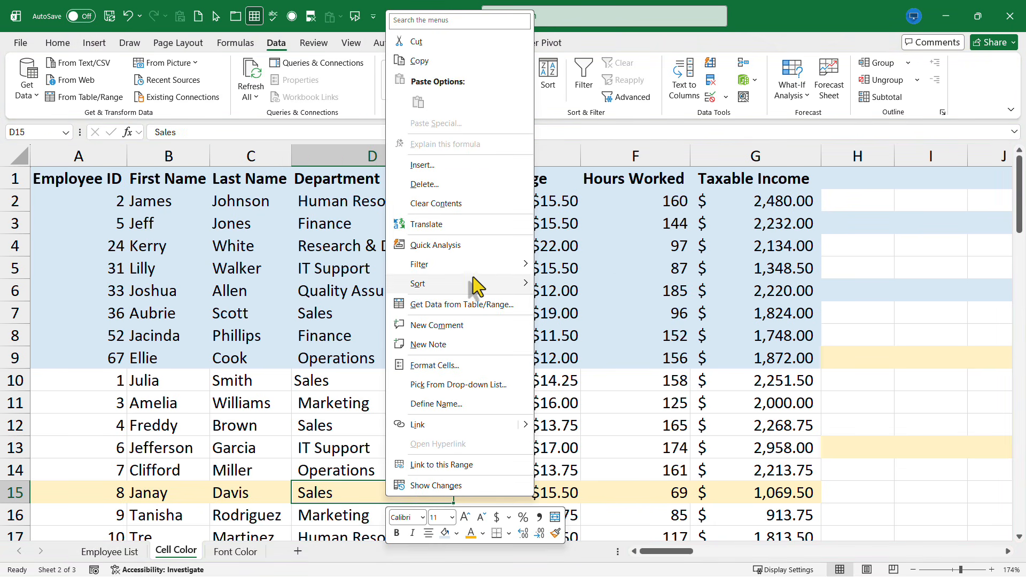
pyautogui.moveTo(478, 286)
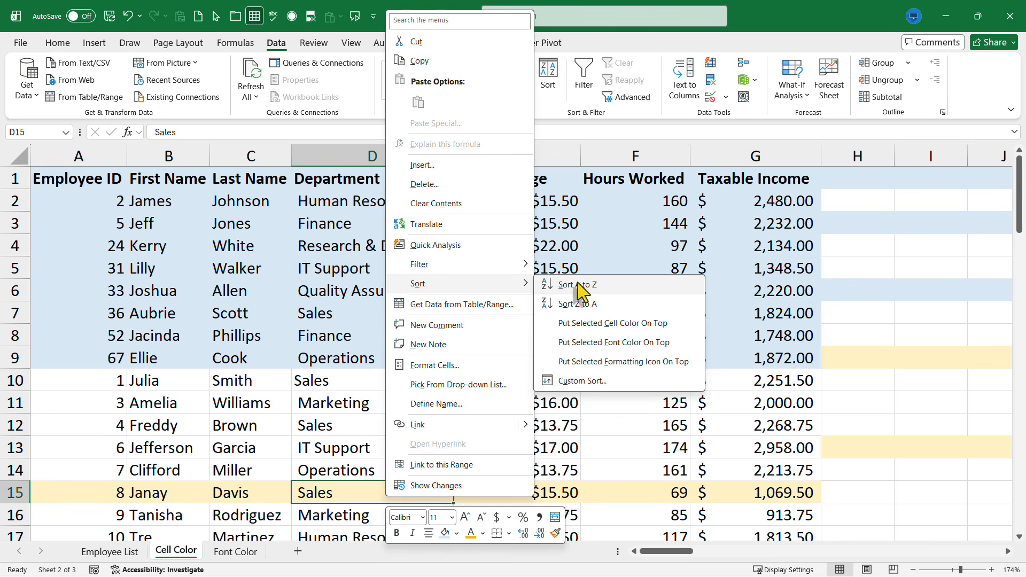
pyautogui.click(624, 327)
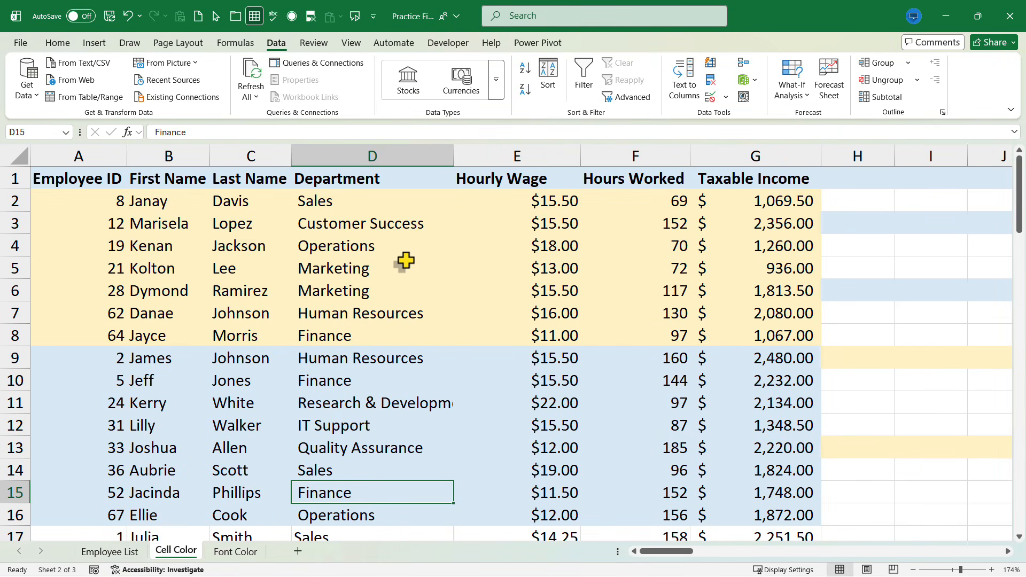
# Put the blue cell color back on top, above the yellow rows
pyautogui.scroll(-2, 513, 411)
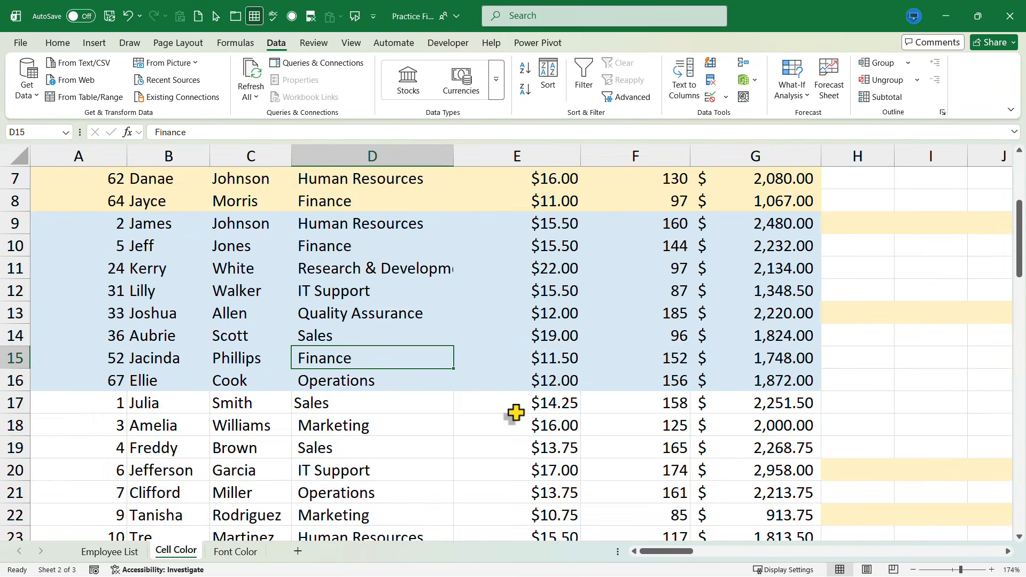
pyautogui.scroll(2, 514, 412)
pyautogui.rightClick(469, 426)
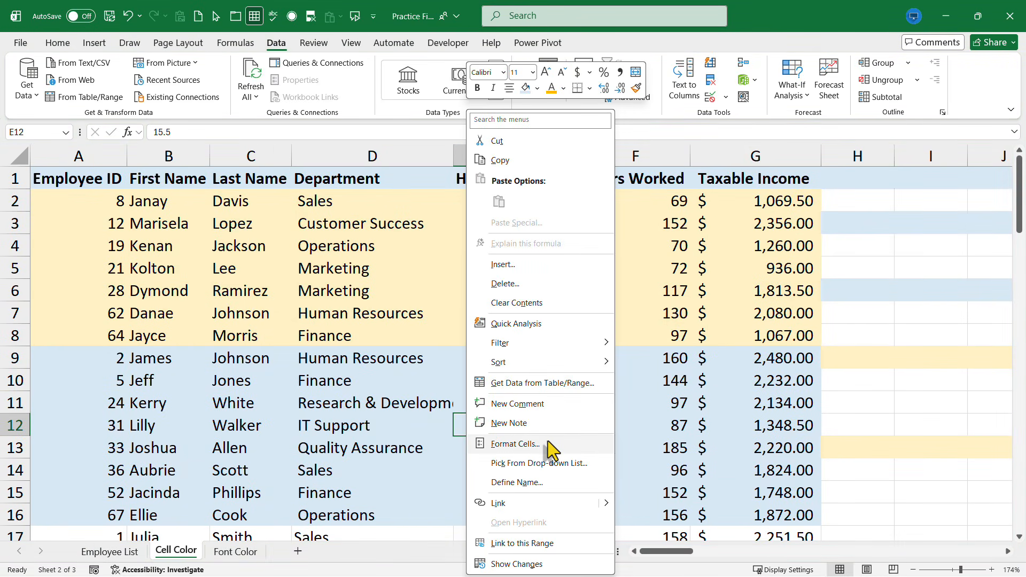
pyautogui.moveTo(601, 364)
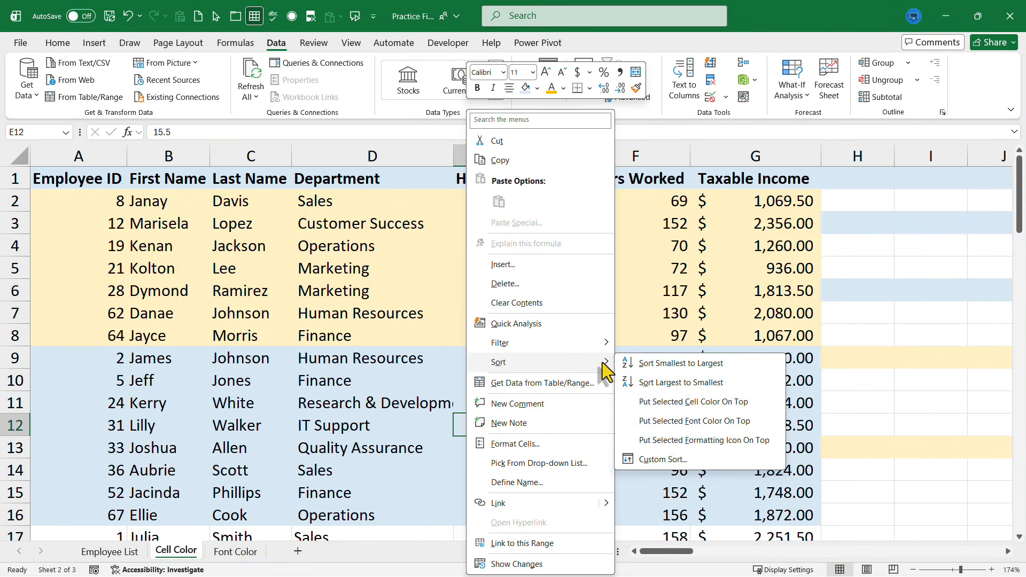
pyautogui.click(694, 401)
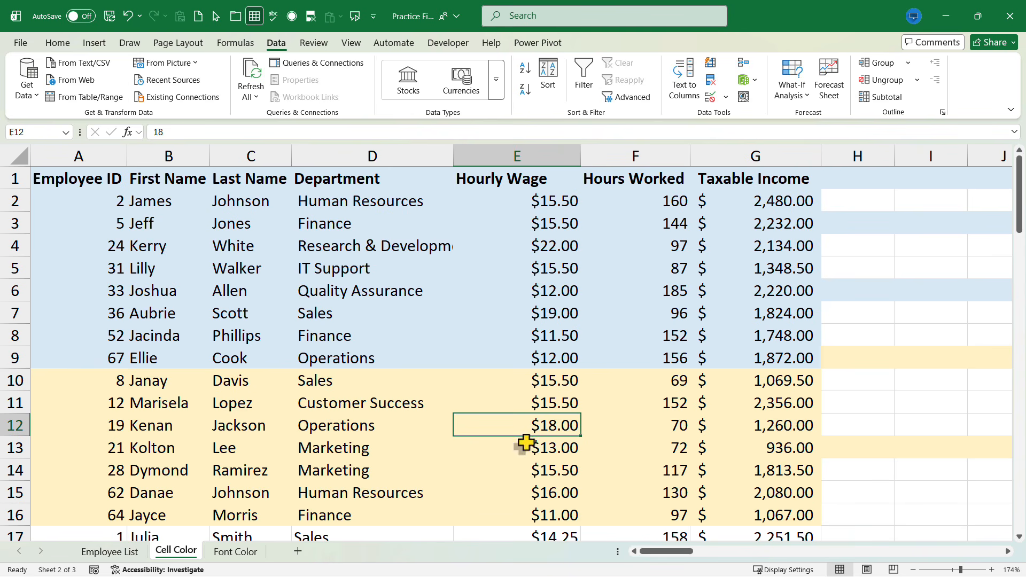
# Remove the fill color from the empty cells H1:J15 beside the table, then deselect them
pyautogui.click(858, 180)
pyautogui.moveTo(859, 181); pyautogui.dragTo(947, 208)
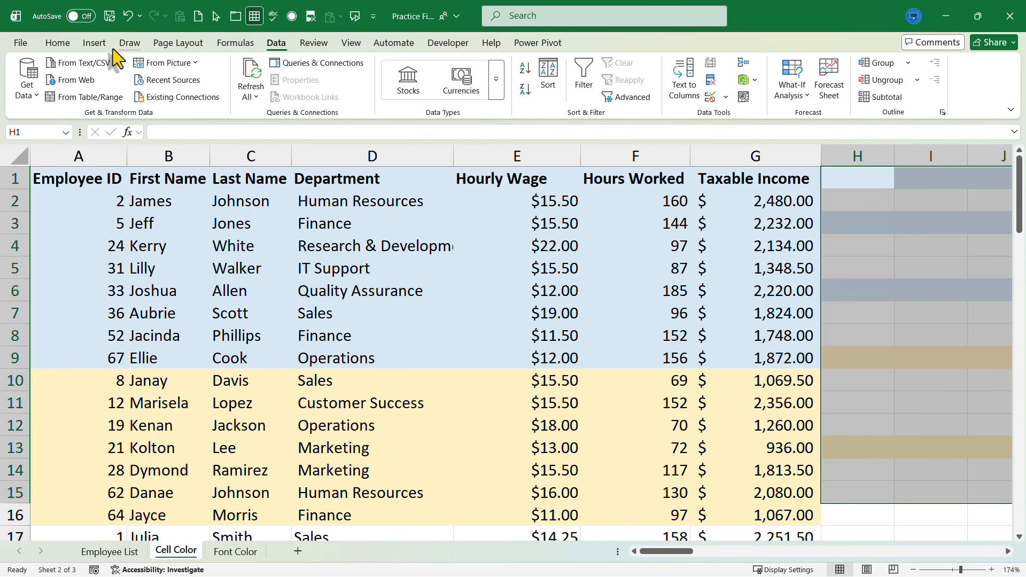
pyautogui.click(58, 43)
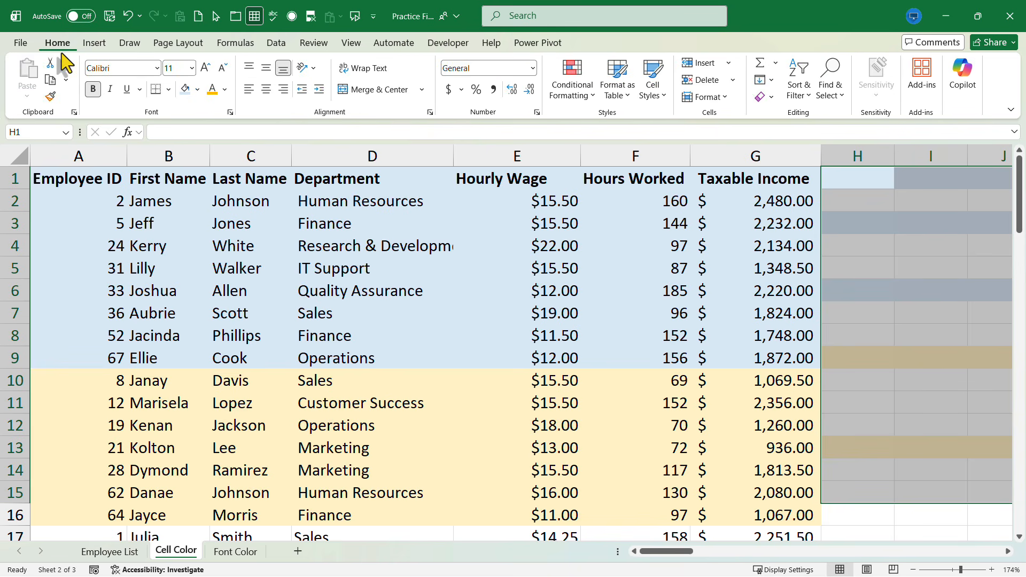
pyautogui.click(197, 89)
pyautogui.click(205, 318)
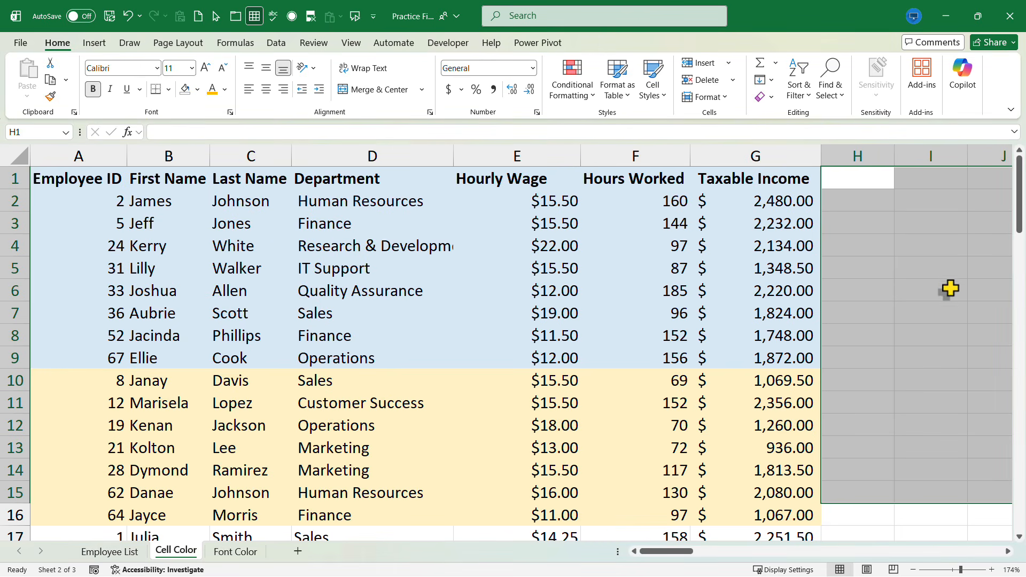
pyautogui.click(930, 290)
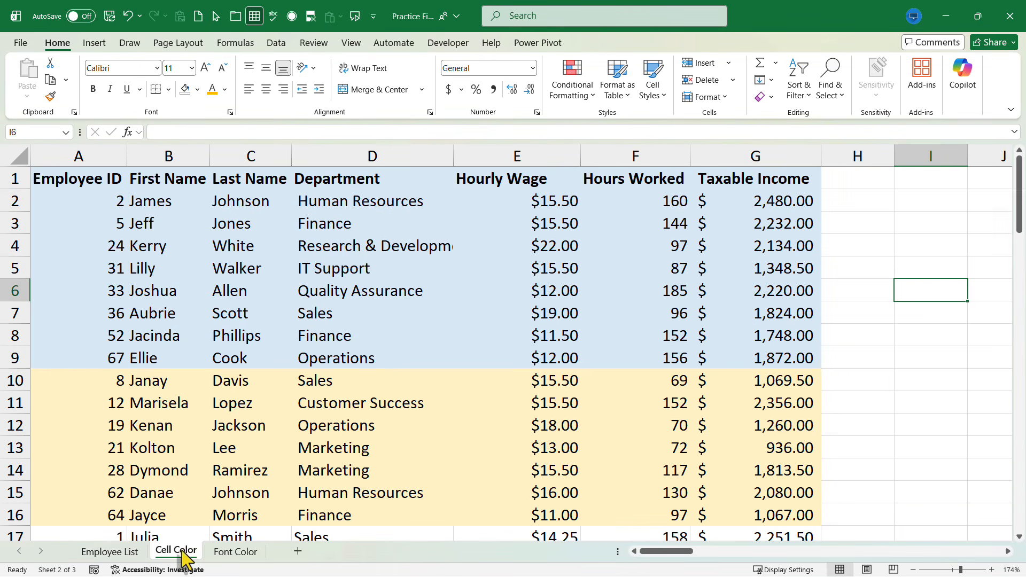
# On the Font Color sheet, put the orange font color on top
pyautogui.click(235, 553)
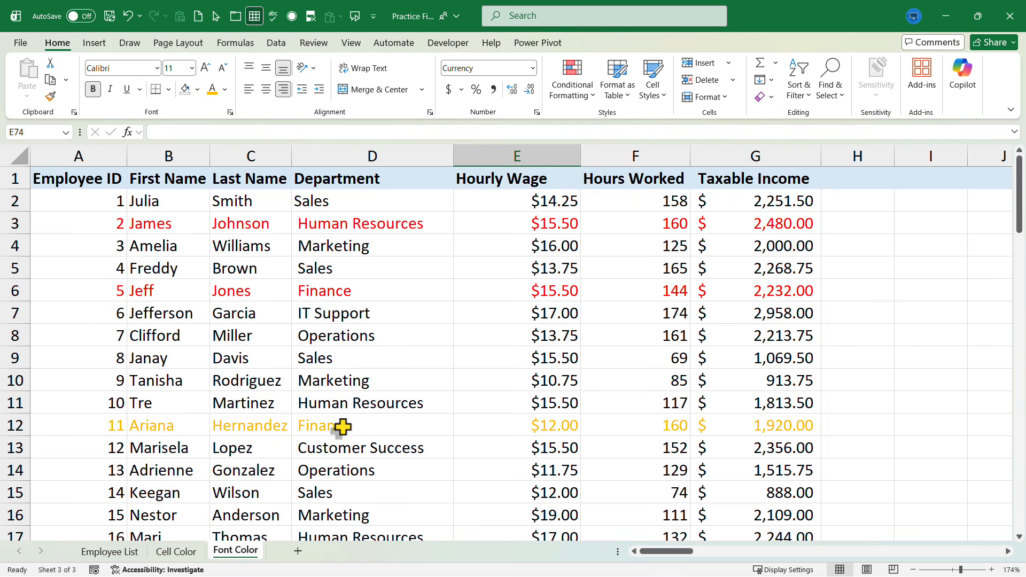
pyautogui.scroll(-1, 353, 426)
pyautogui.scroll(1, 362, 396)
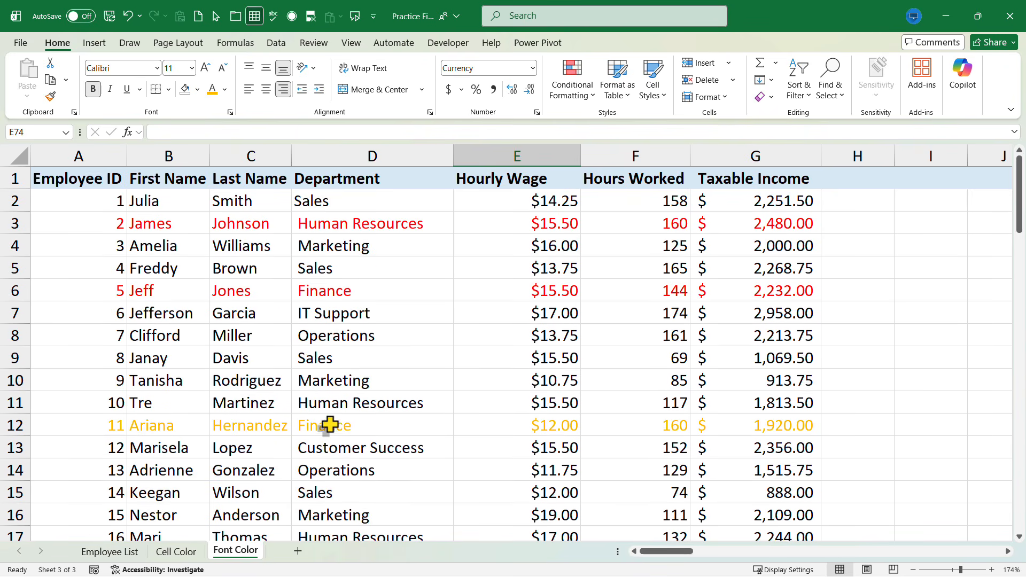
pyautogui.rightClick(233, 427)
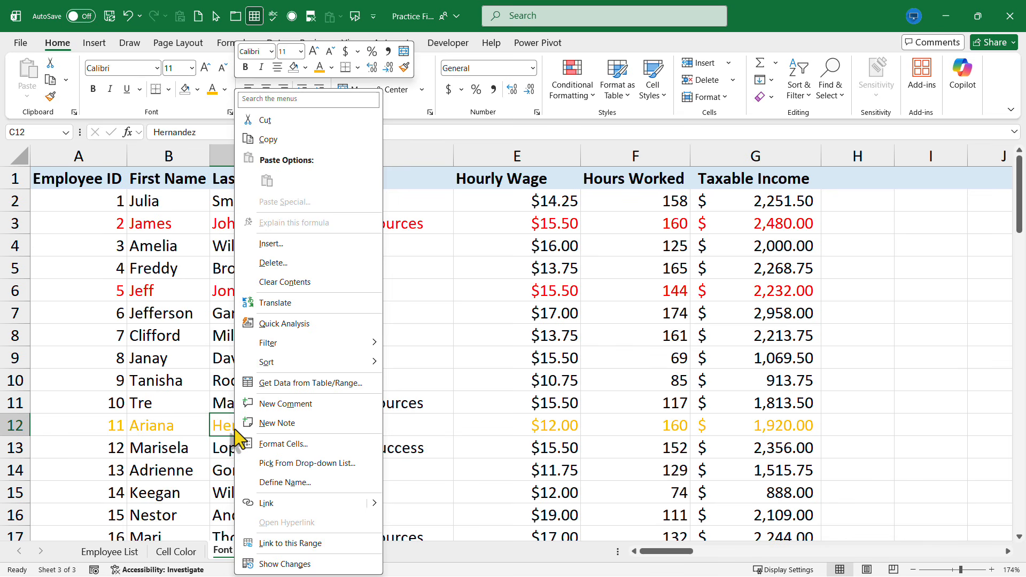
pyautogui.moveTo(307, 359)
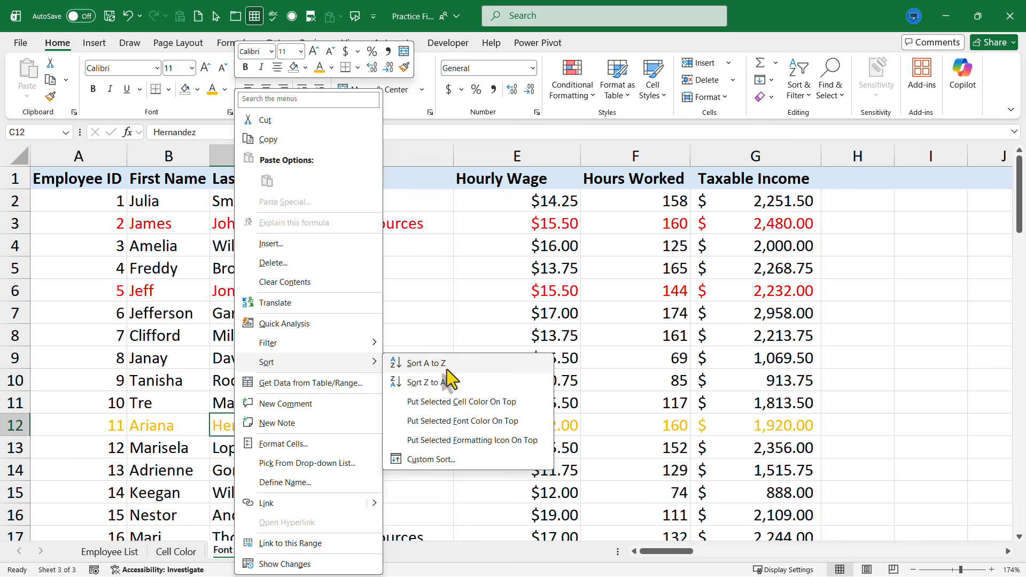
pyautogui.click(459, 422)
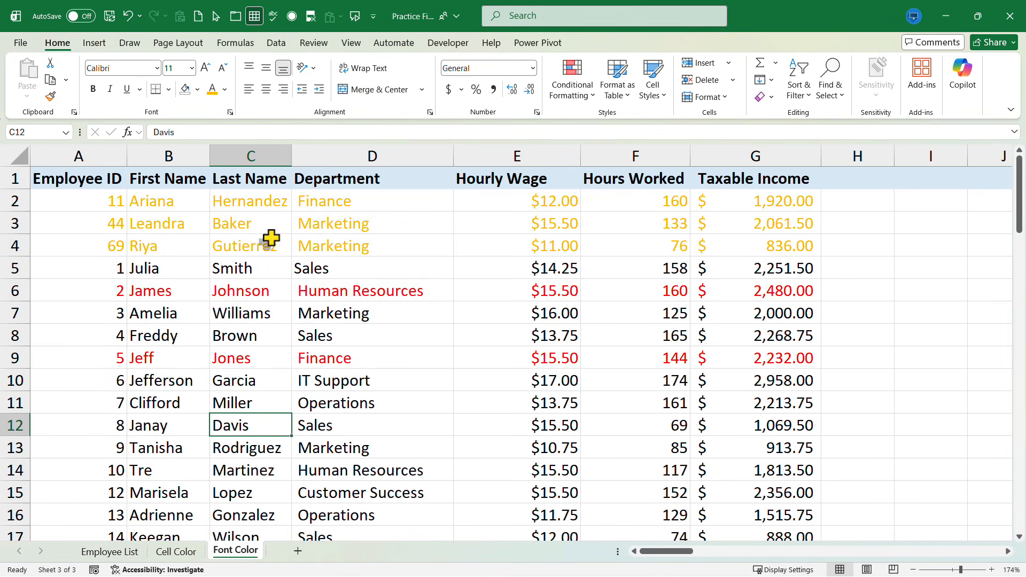
# Put the red font color on top, then return to the Employee List sheet
pyautogui.rightClick(352, 293)
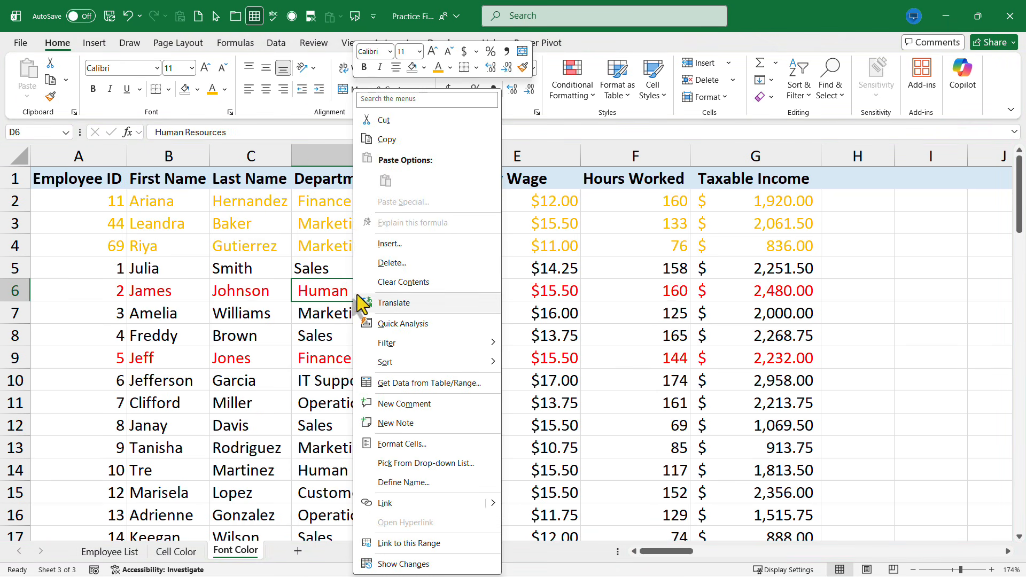
pyautogui.moveTo(428, 362)
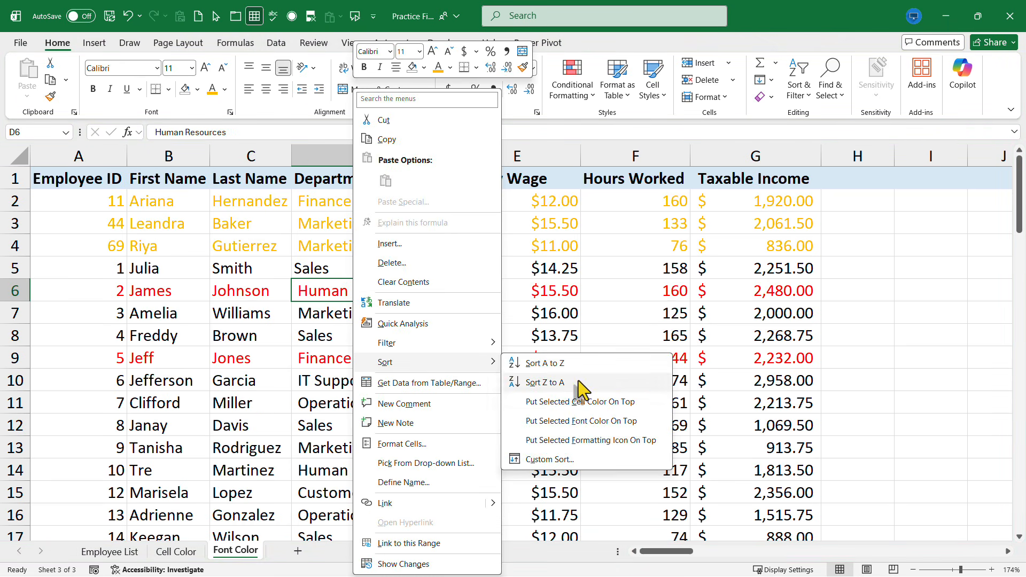
pyautogui.click(630, 422)
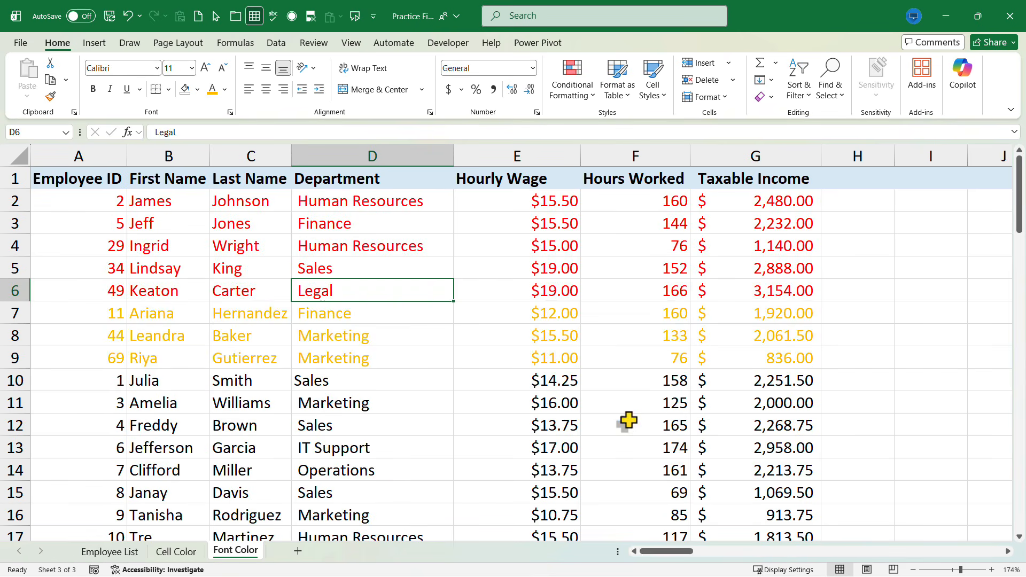
pyautogui.click(327, 441)
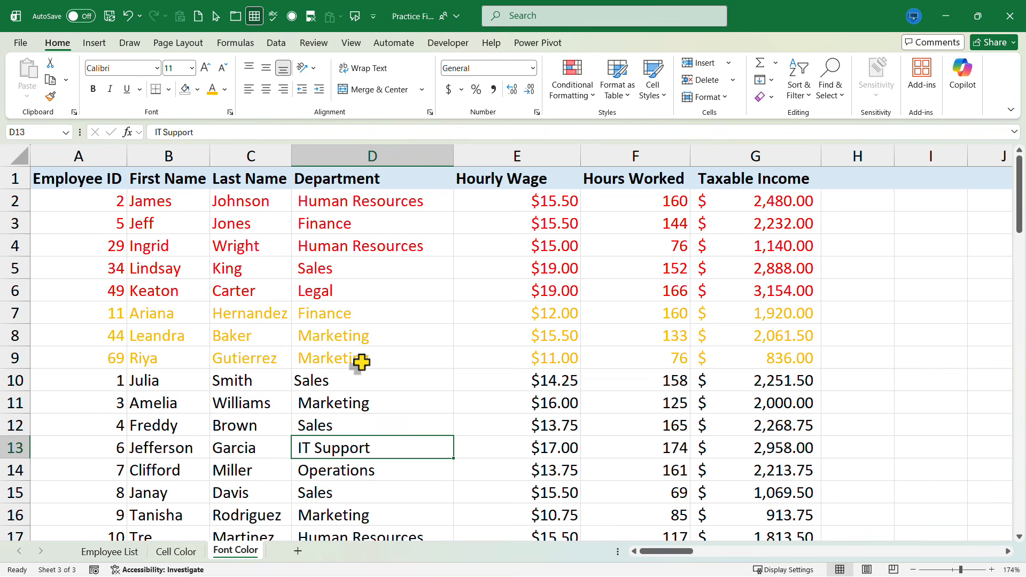
pyautogui.click(102, 551)
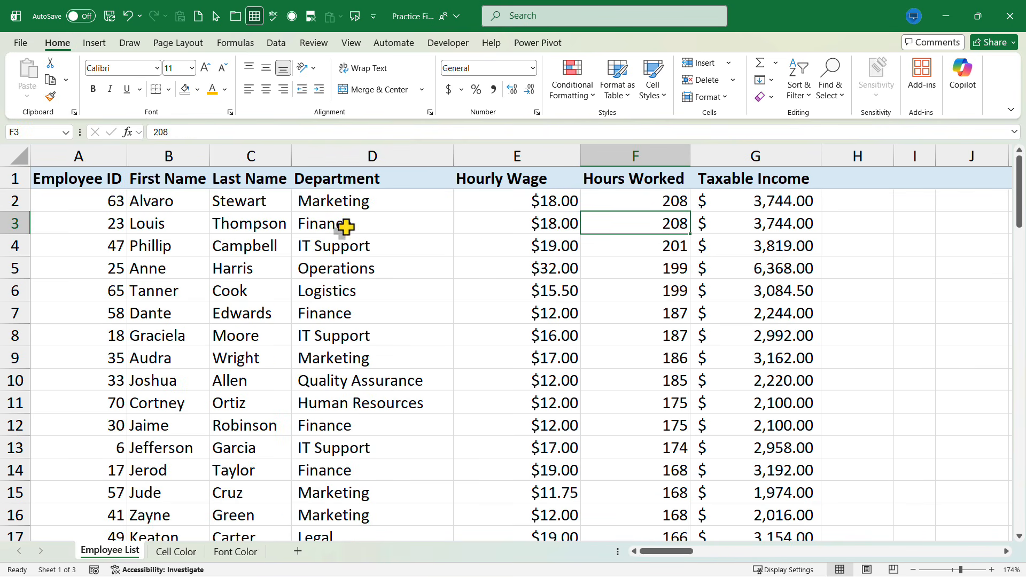
pyautogui.rightClick(534, 225)
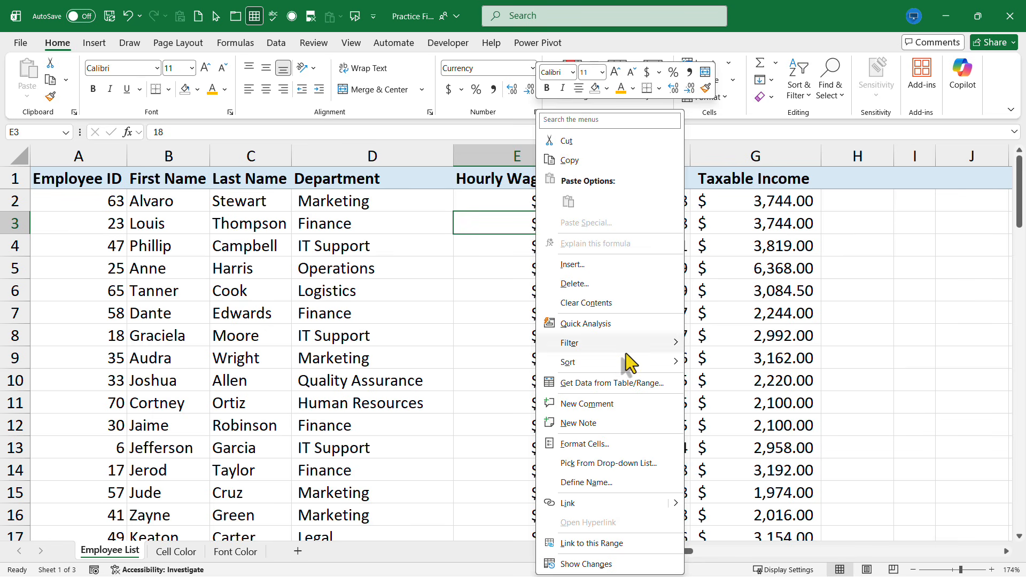
pyautogui.moveTo(625, 361)
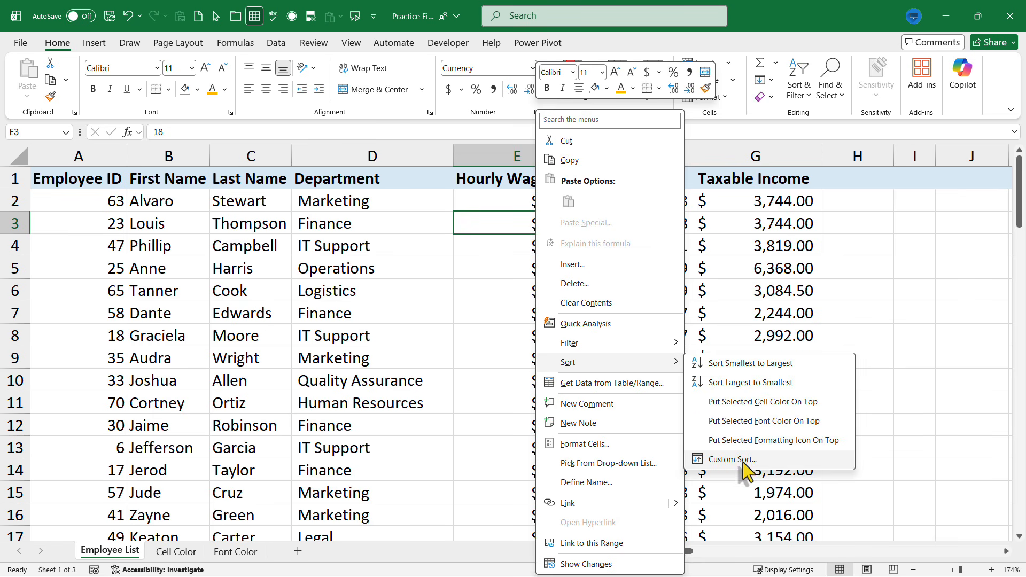
pyautogui.click(733, 460)
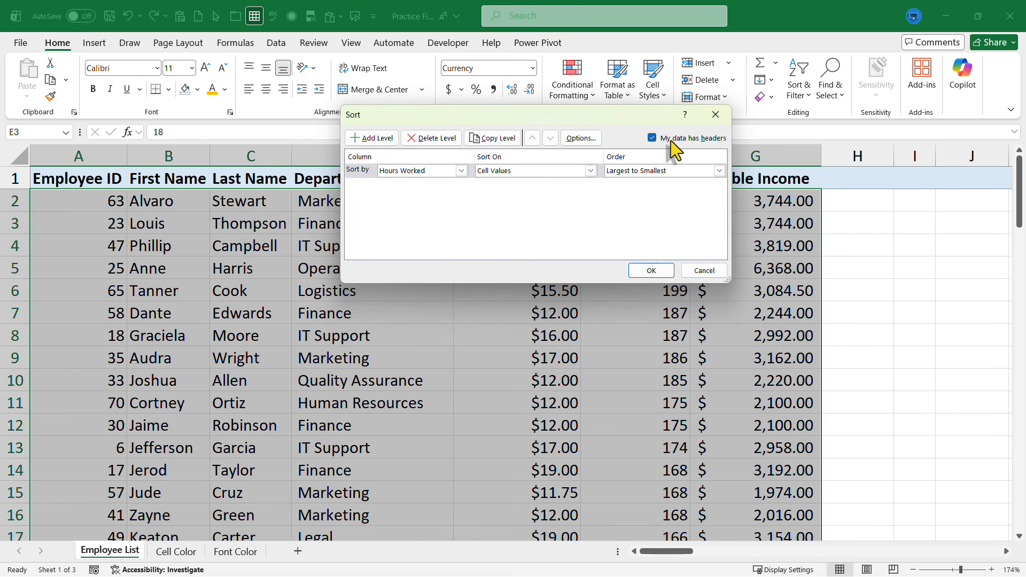
pyautogui.click(697, 270)
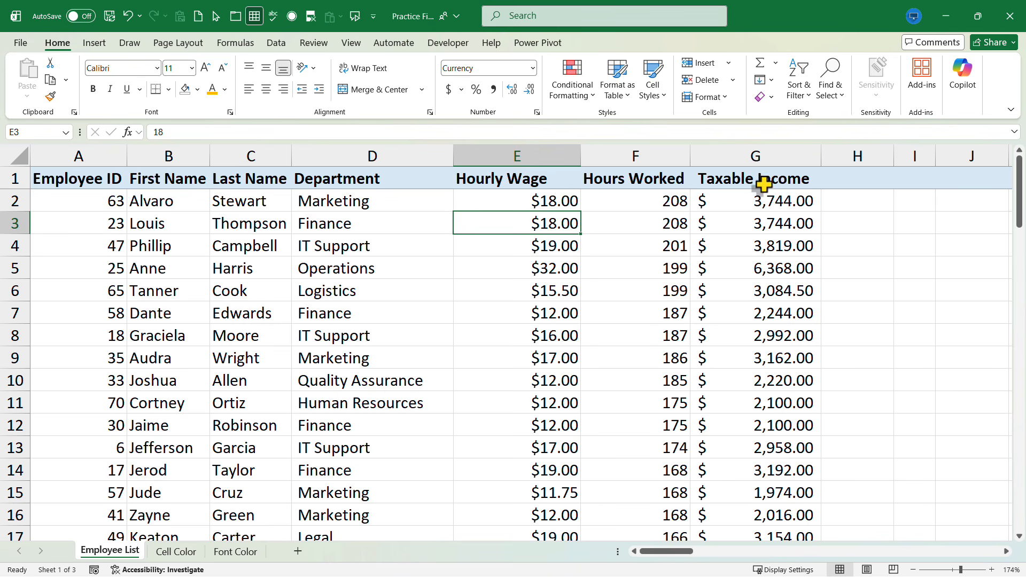
pyautogui.rightClick(500, 251)
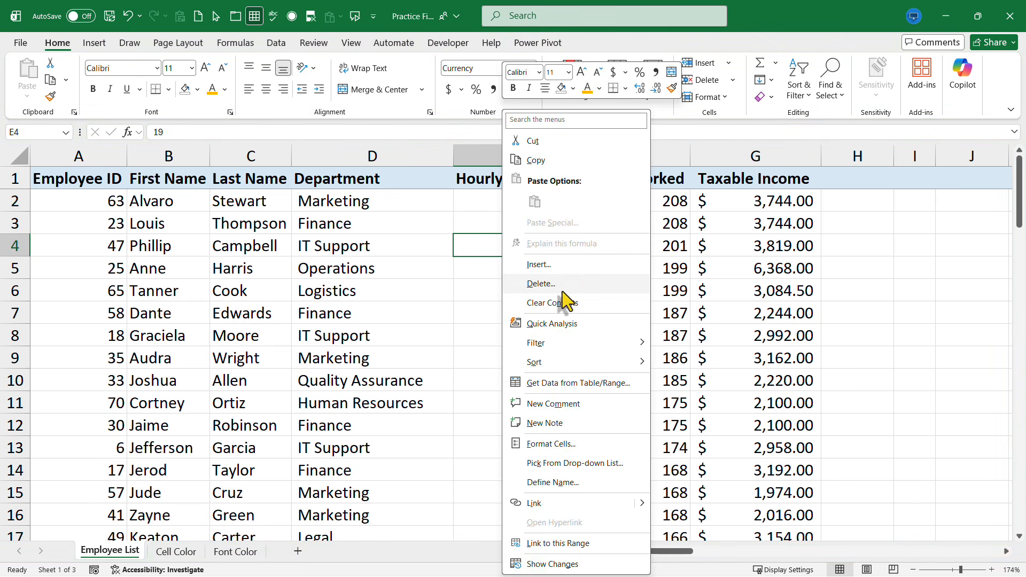
pyautogui.moveTo(637, 366)
pyautogui.click(711, 455)
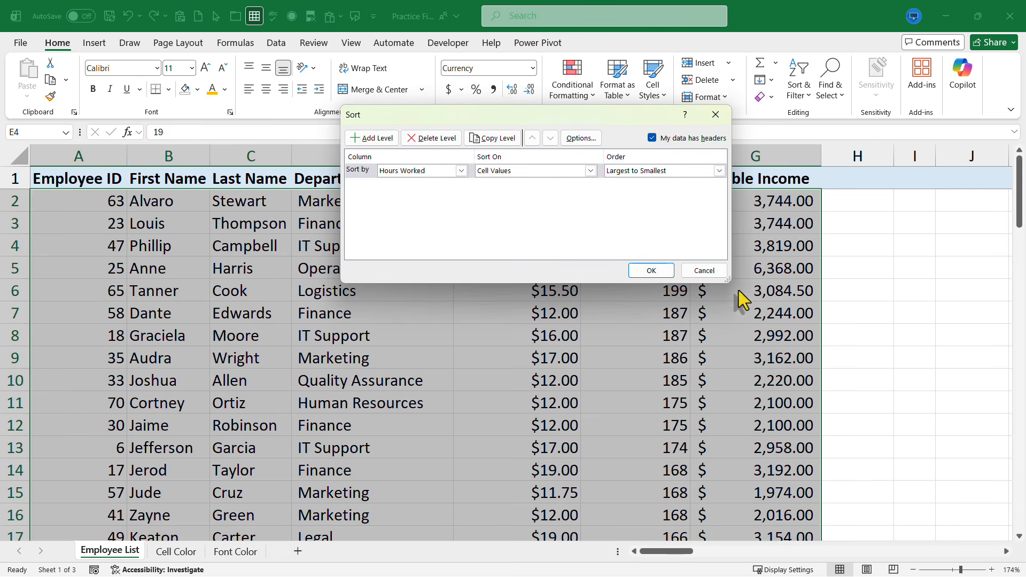
pyautogui.click(697, 270)
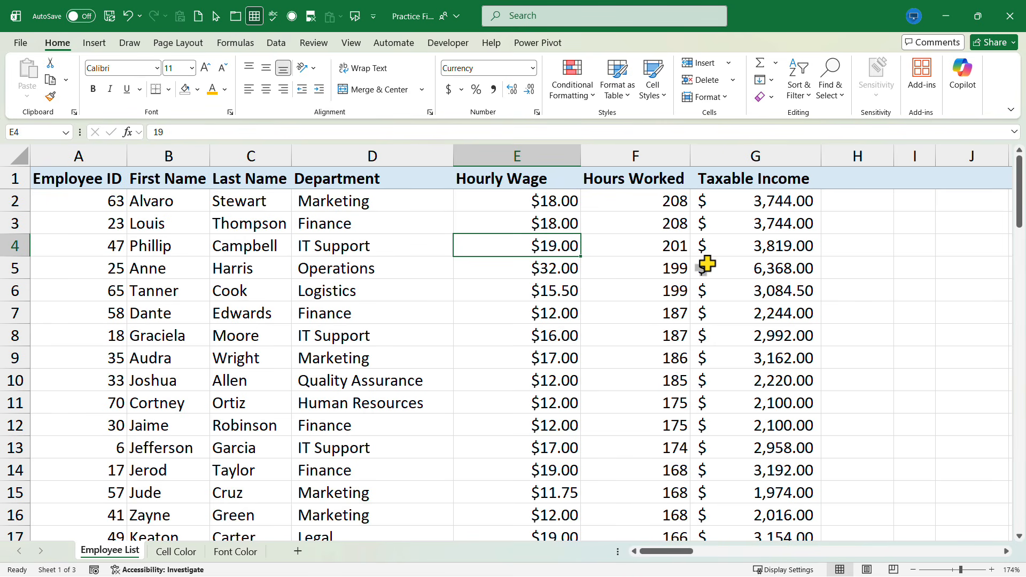
pyautogui.click(385, 310)
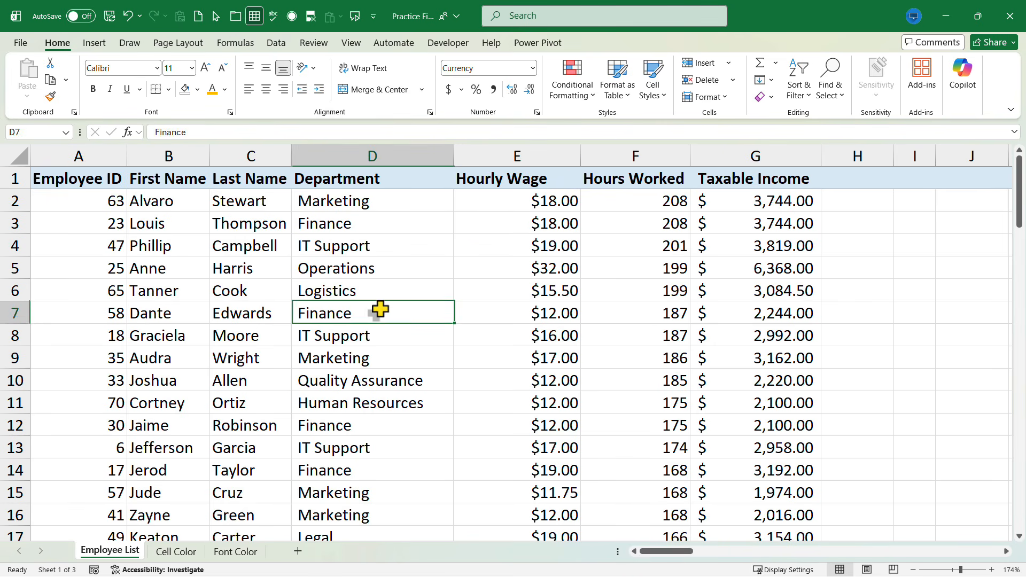
pyautogui.click(367, 282)
pyautogui.rightClick(339, 295)
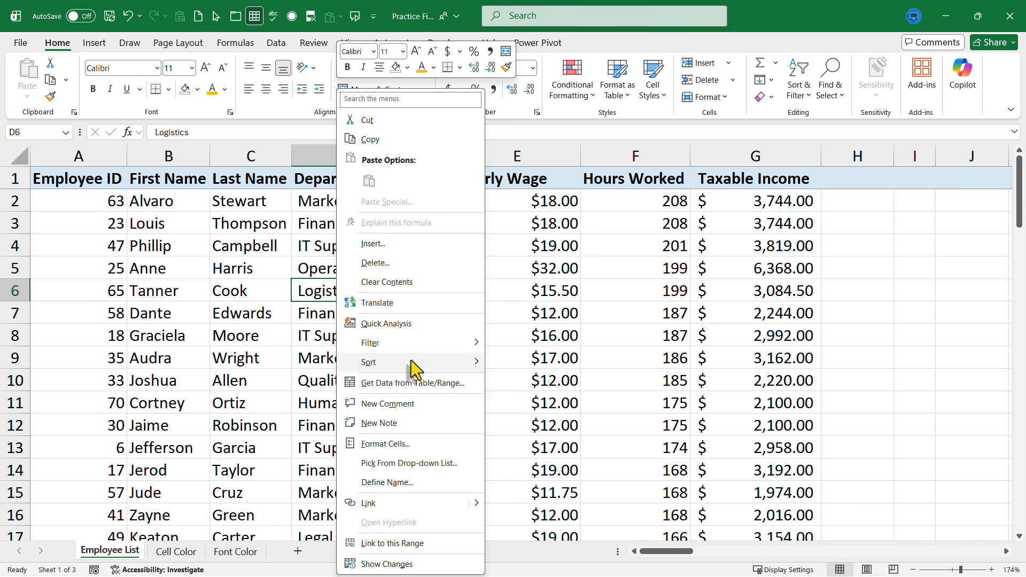
pyautogui.moveTo(414, 362)
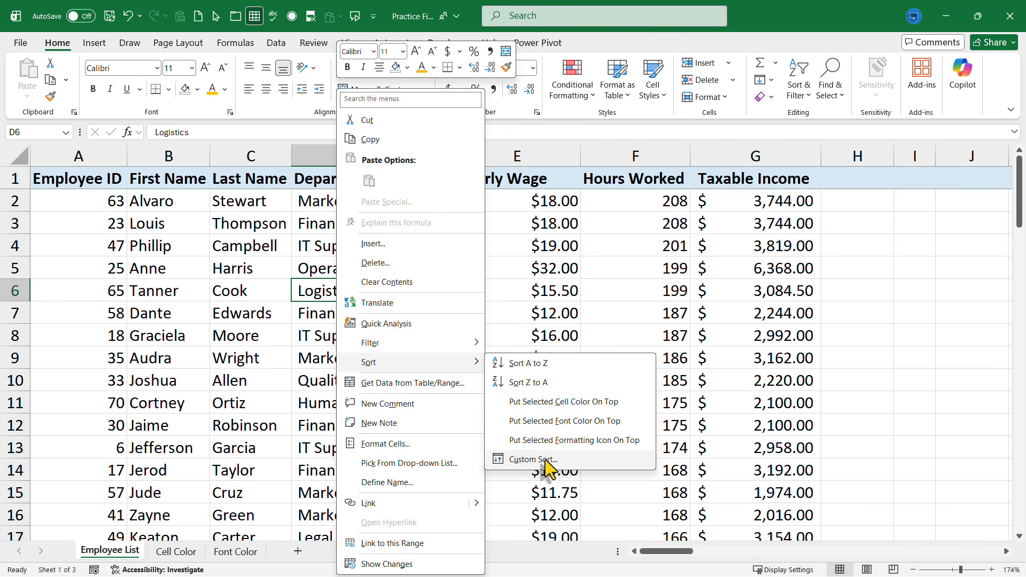
pyautogui.click(540, 382)
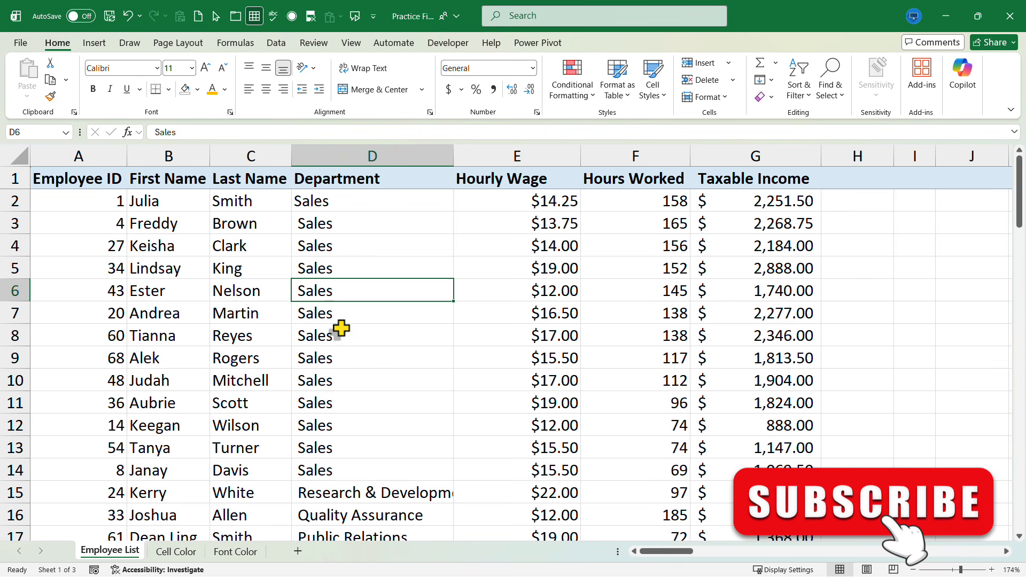
pyautogui.hotkey('ctrl', 'z')
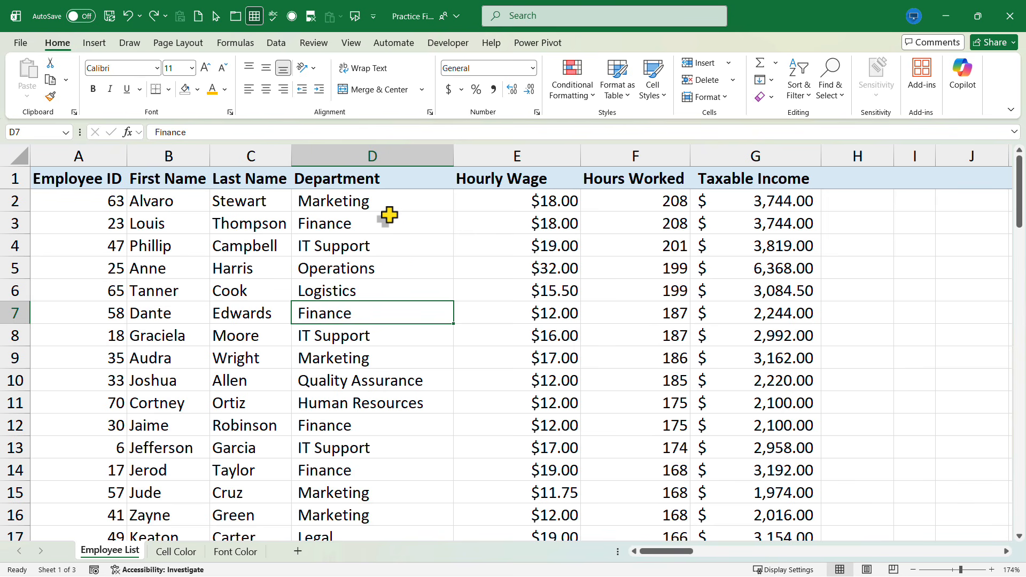
# Filter the Employee List by Marketing cell D9's value to show only Marketing employees
pyautogui.click(805, 95)
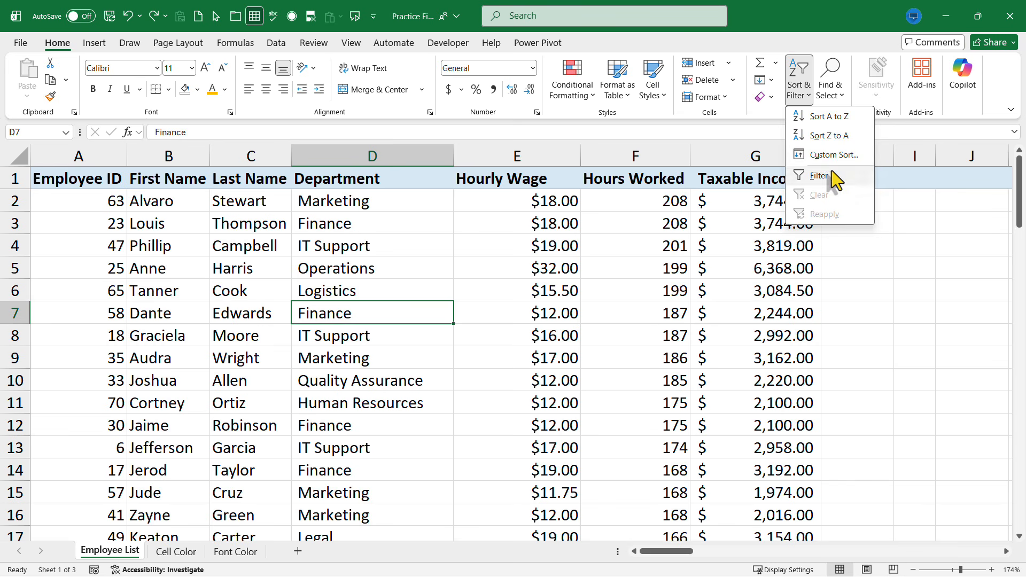
pyautogui.click(788, 97)
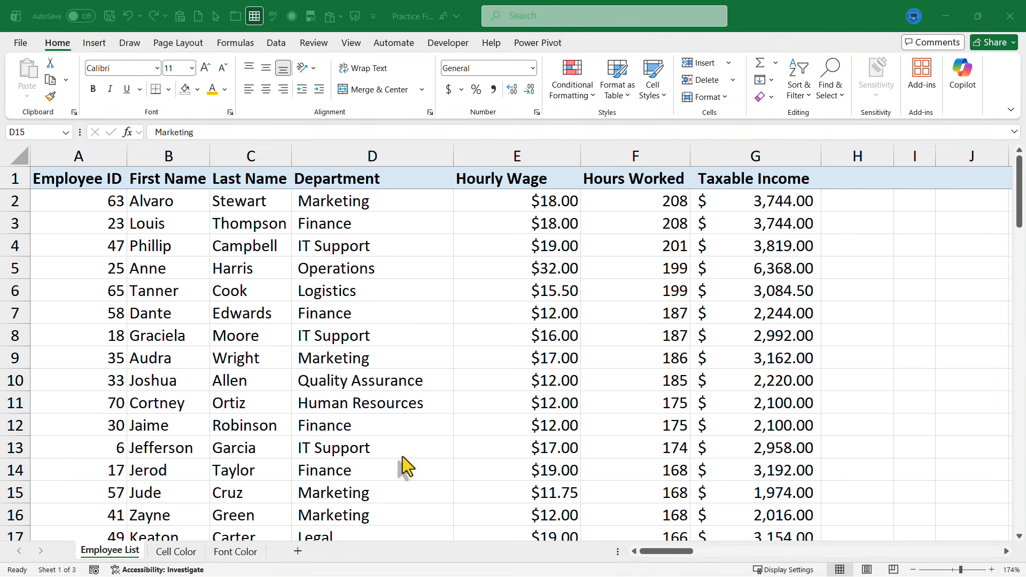
pyautogui.click(351, 356)
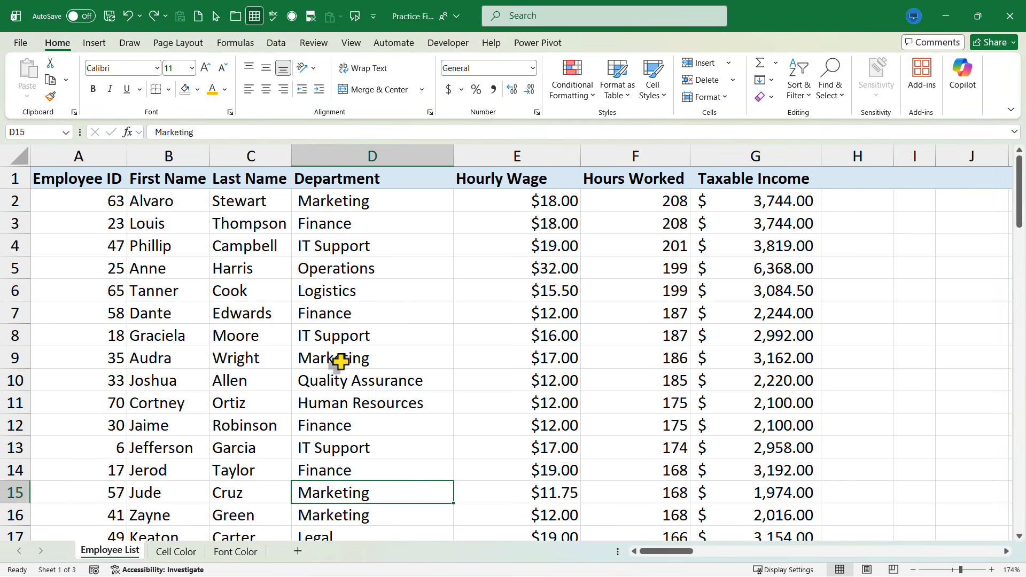
pyautogui.rightClick(332, 362)
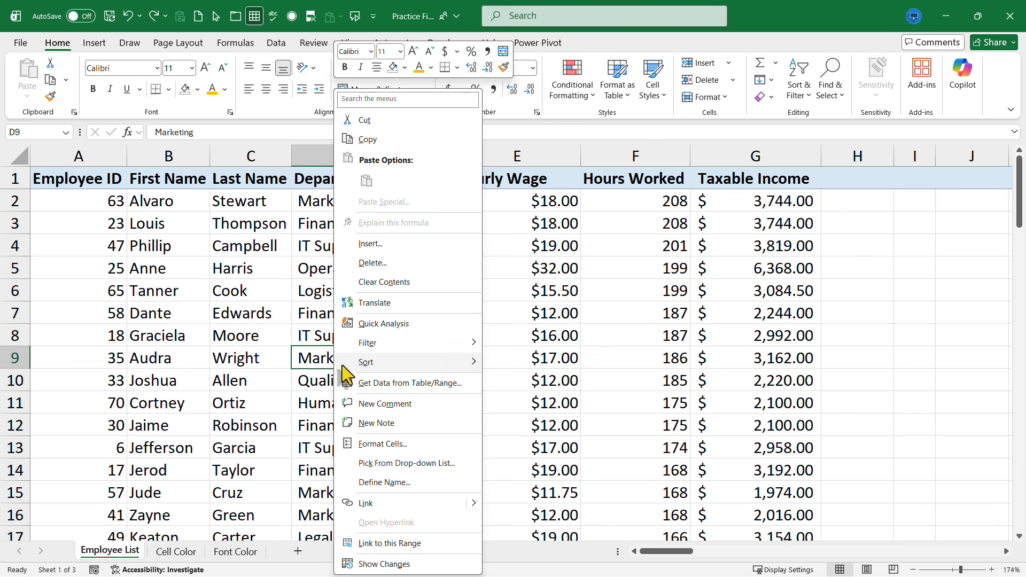
pyautogui.moveTo(409, 347)
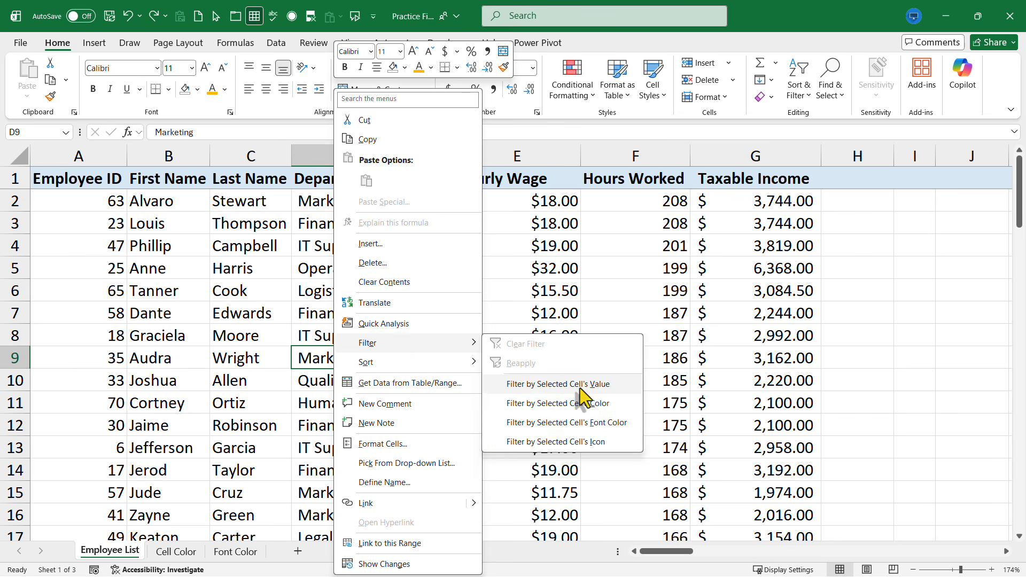
pyautogui.click(558, 385)
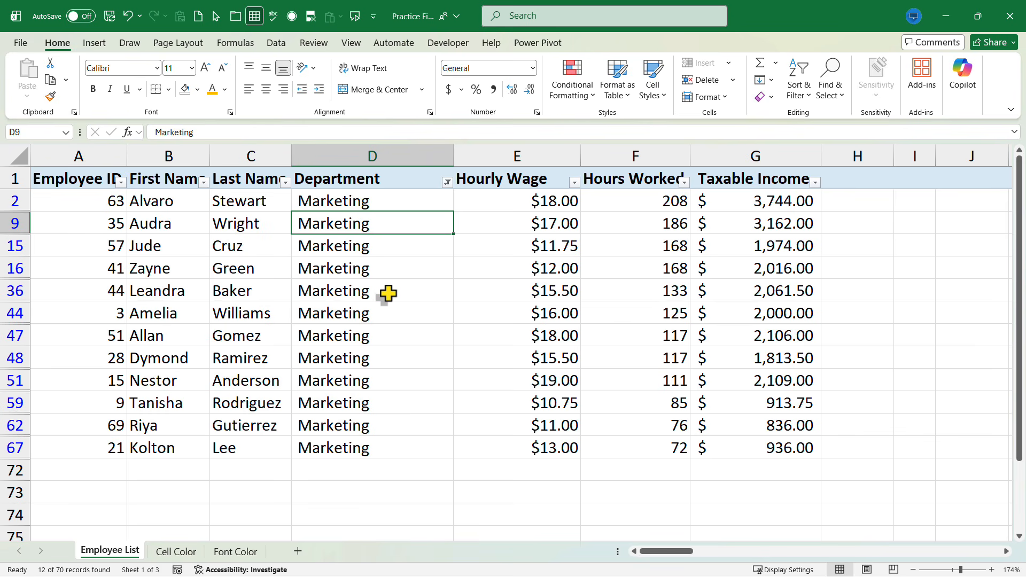
pyautogui.click(447, 182)
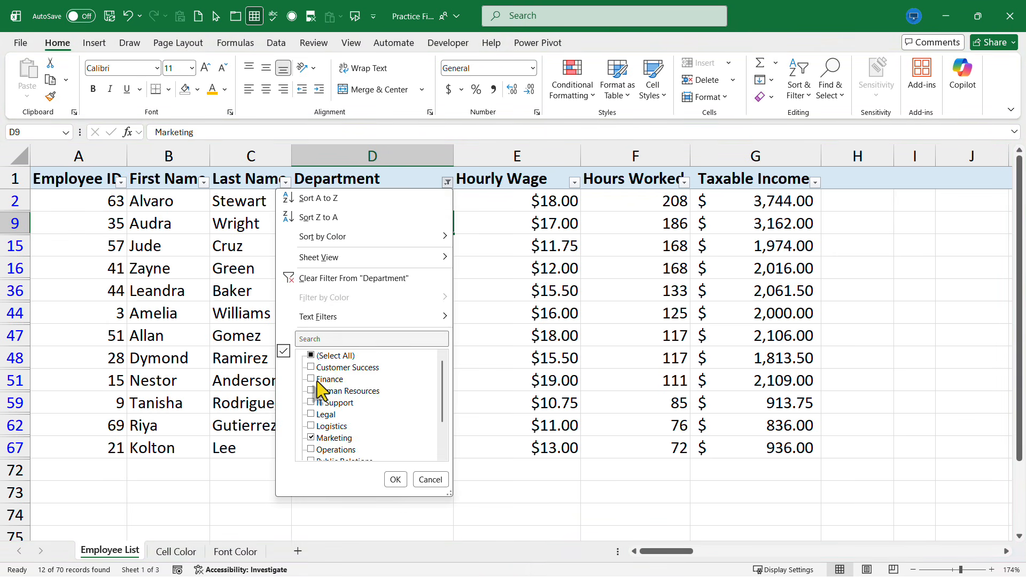
# Change the Department filter to show only Finance employees
pyautogui.scroll(-2, 327, 427)
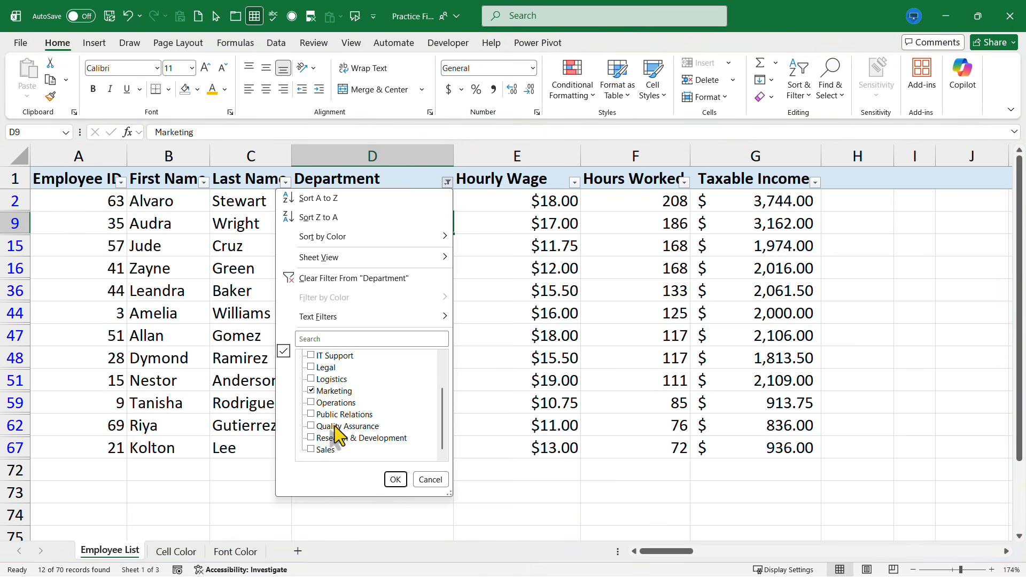
pyautogui.click(312, 391)
pyautogui.click(395, 479)
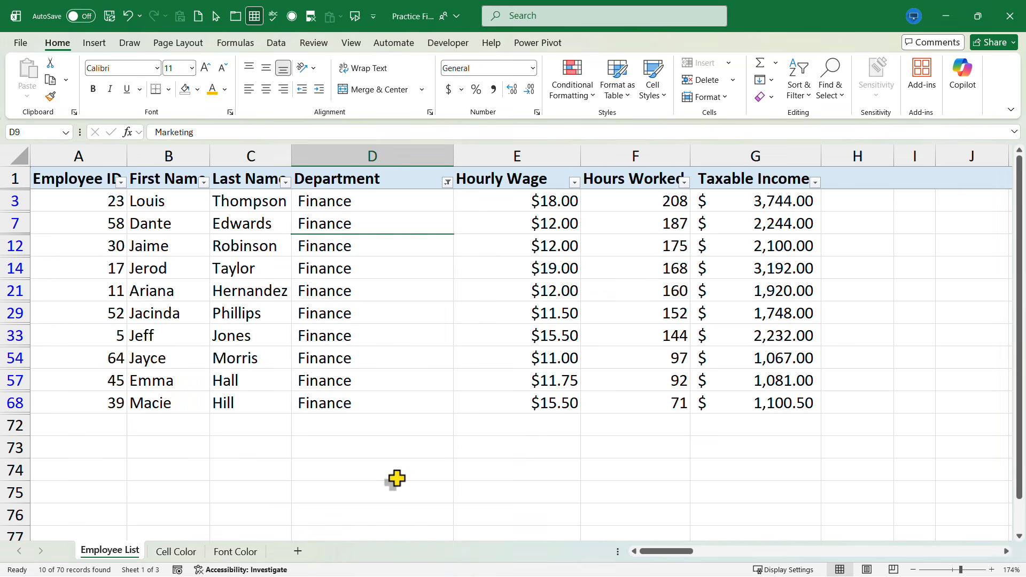
# Clear the filter from Department so all 70 employees show again
pyautogui.rightClick(402, 269)
pyautogui.moveTo(463, 345)
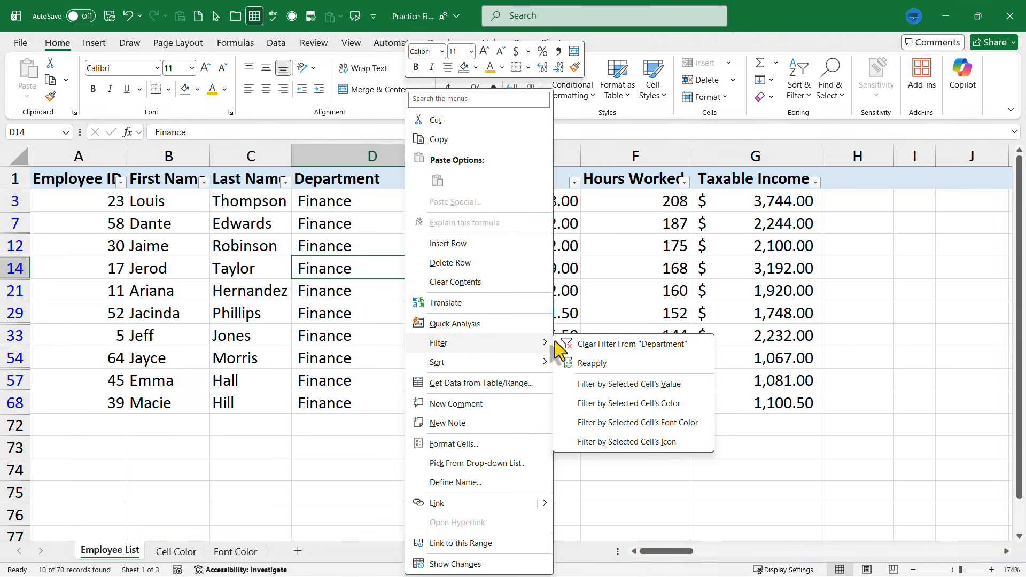
pyautogui.click(632, 347)
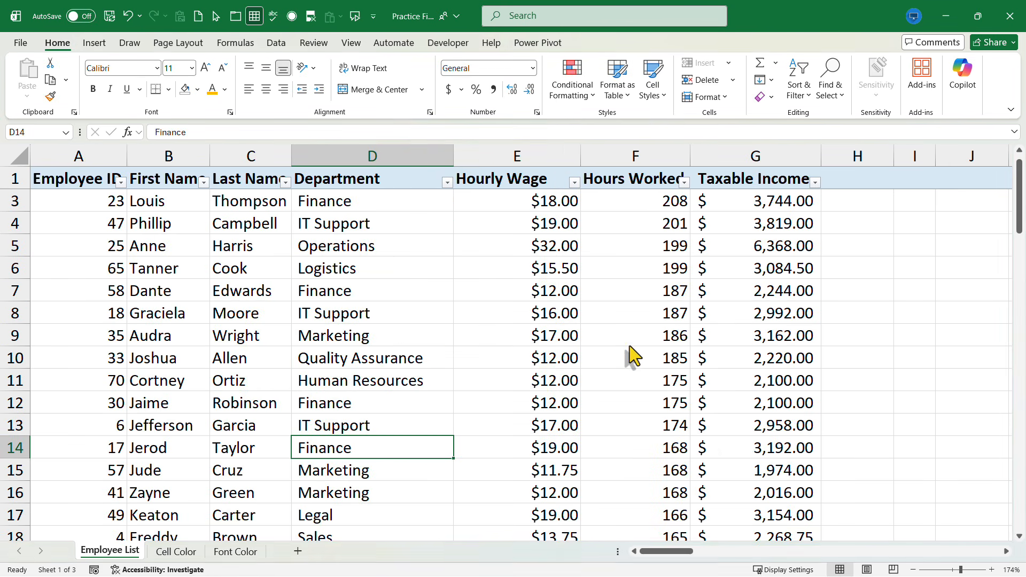
# Filter the list by an $11.00 Hourly Wage cell's value, leaving 5 employees
pyautogui.scroll(1, 364, 332)
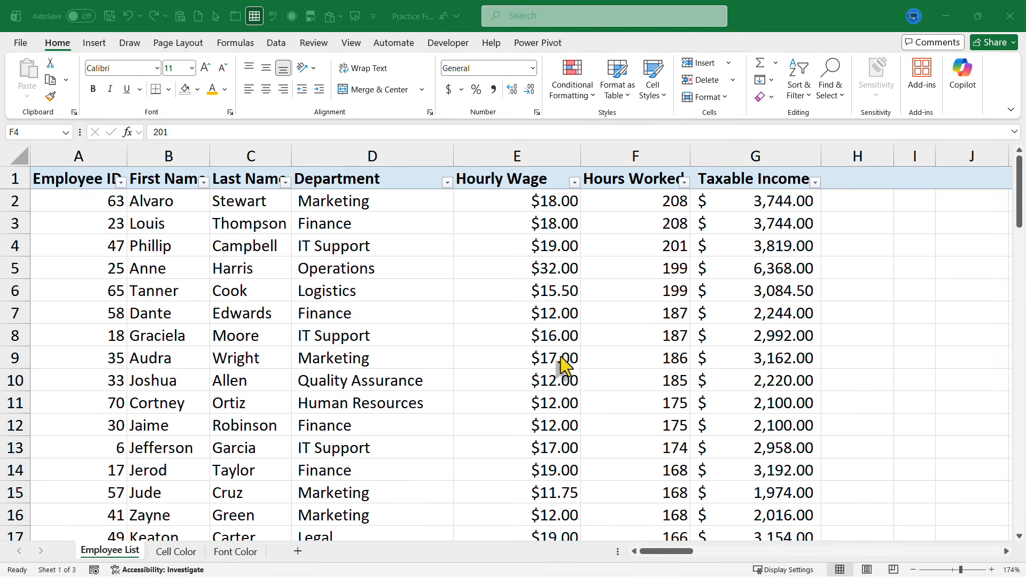
pyautogui.scroll(-9, 554, 422)
pyautogui.scroll(-3, 561, 484)
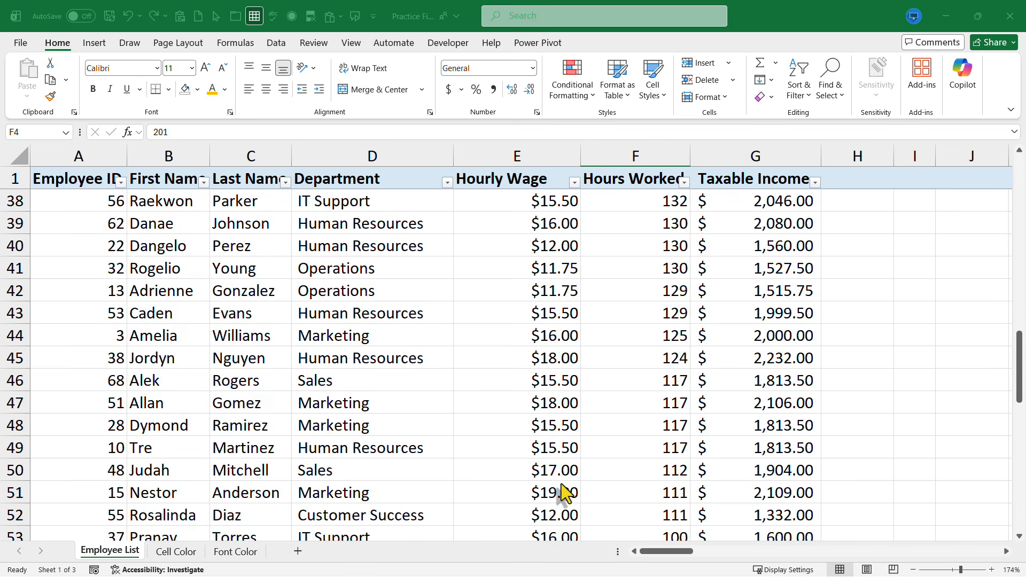
pyautogui.scroll(-4, 564, 492)
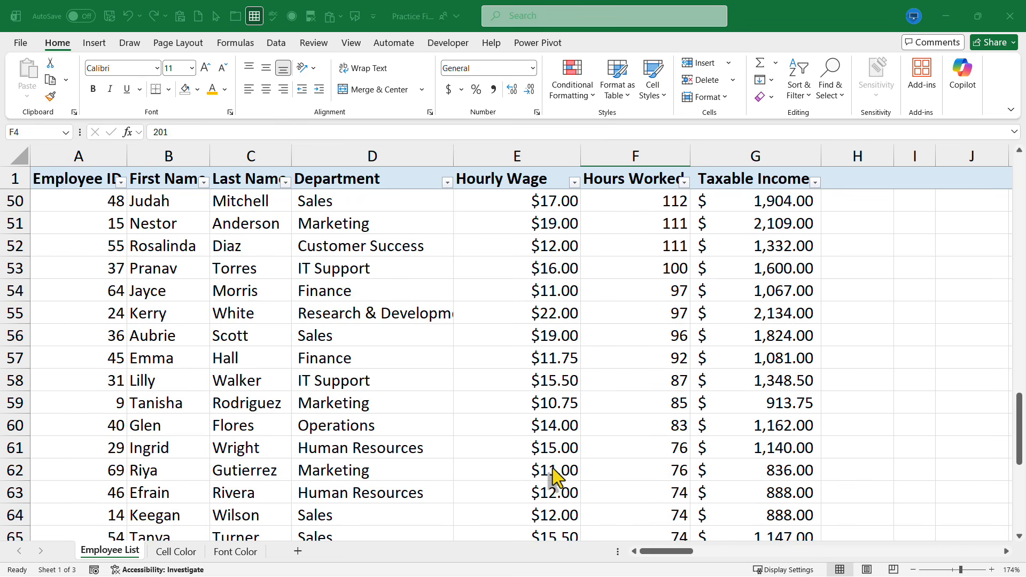
pyautogui.rightClick(550, 470)
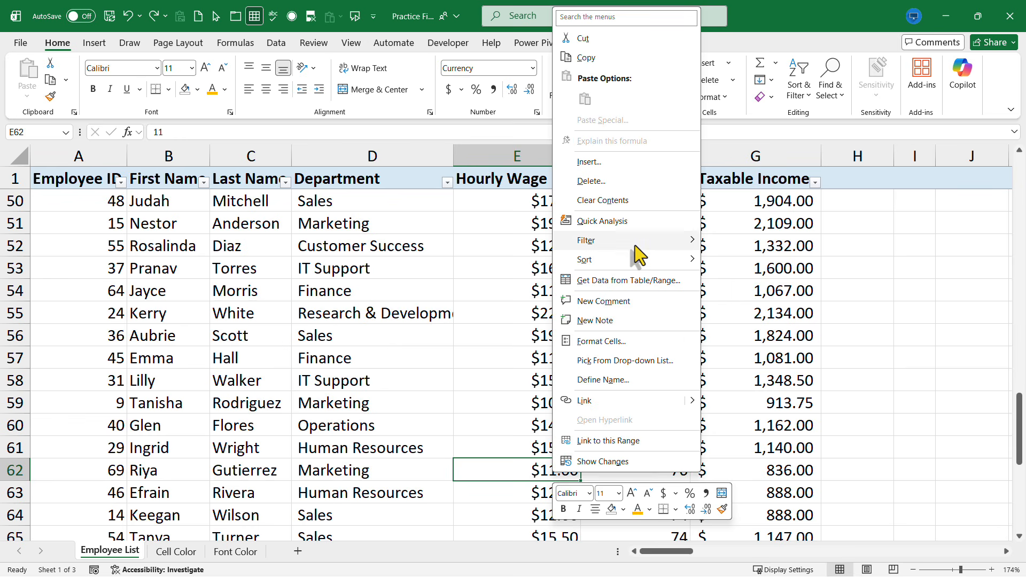
pyautogui.moveTo(637, 239)
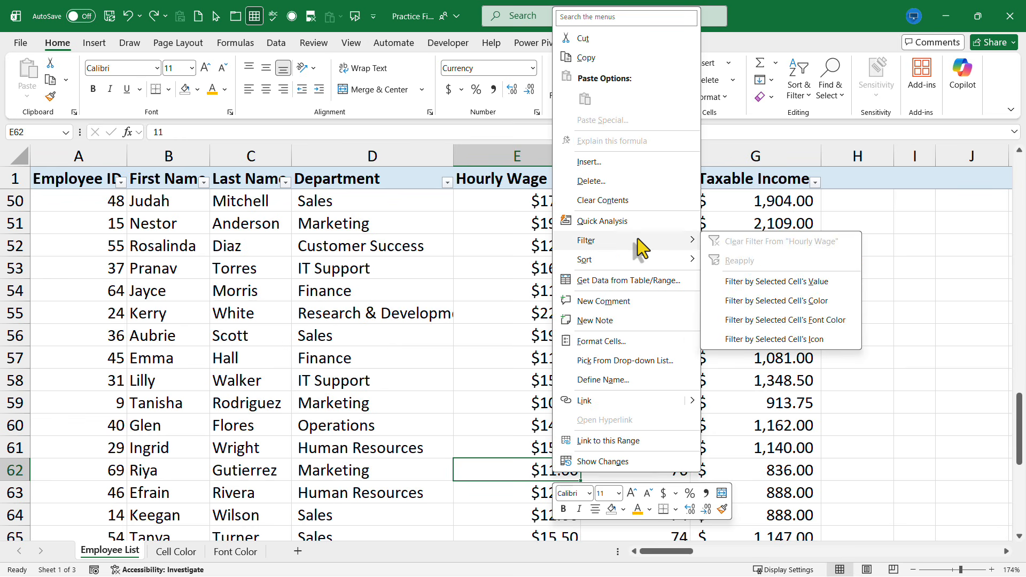
pyautogui.click(808, 281)
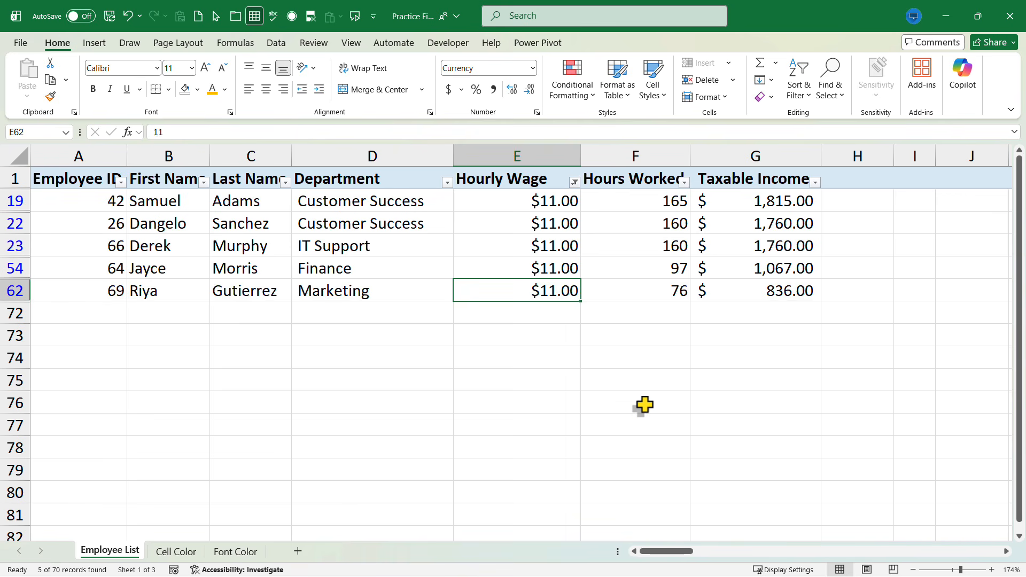
pyautogui.rightClick(348, 207)
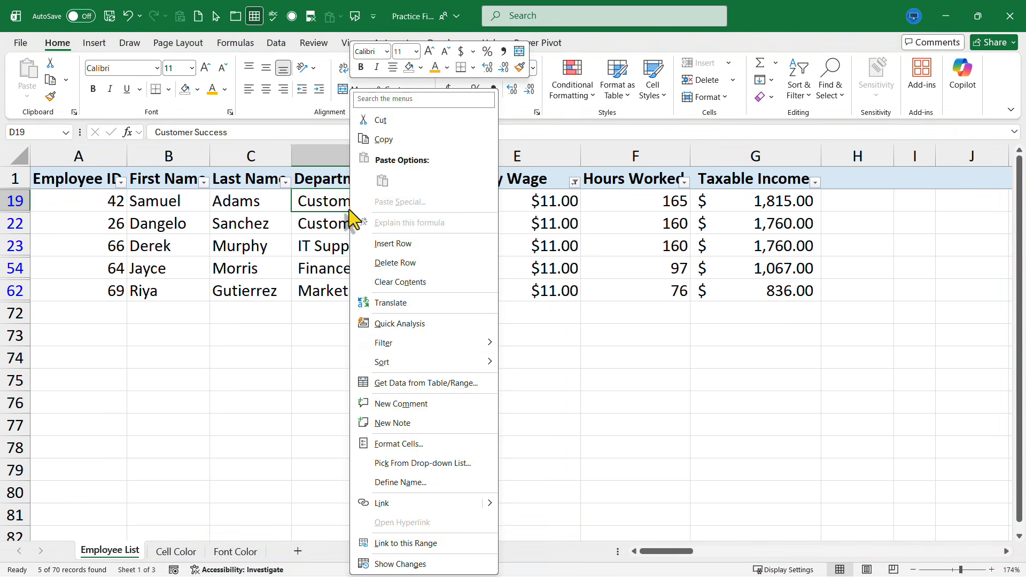
pyautogui.moveTo(428, 364)
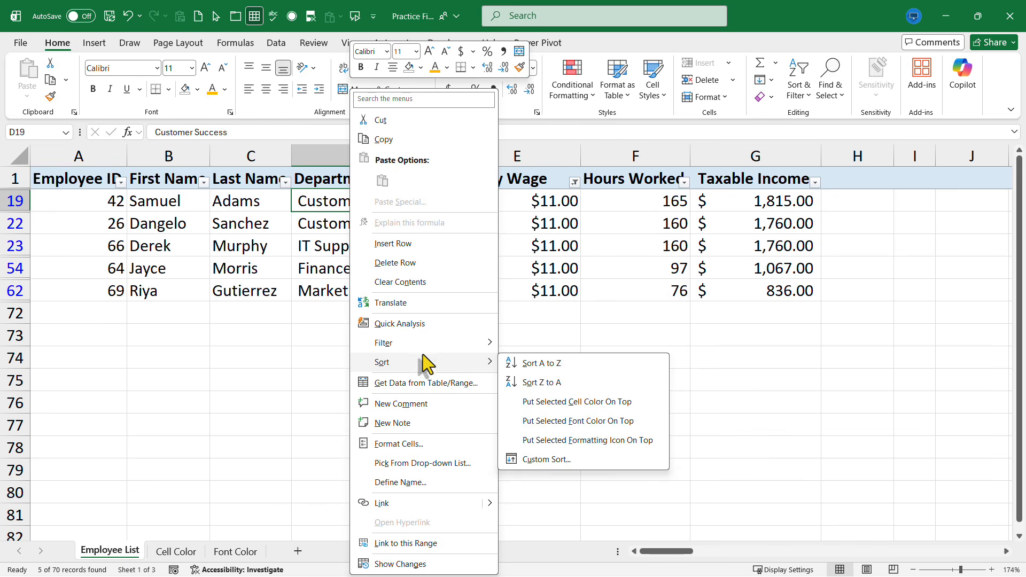
pyautogui.moveTo(420, 348)
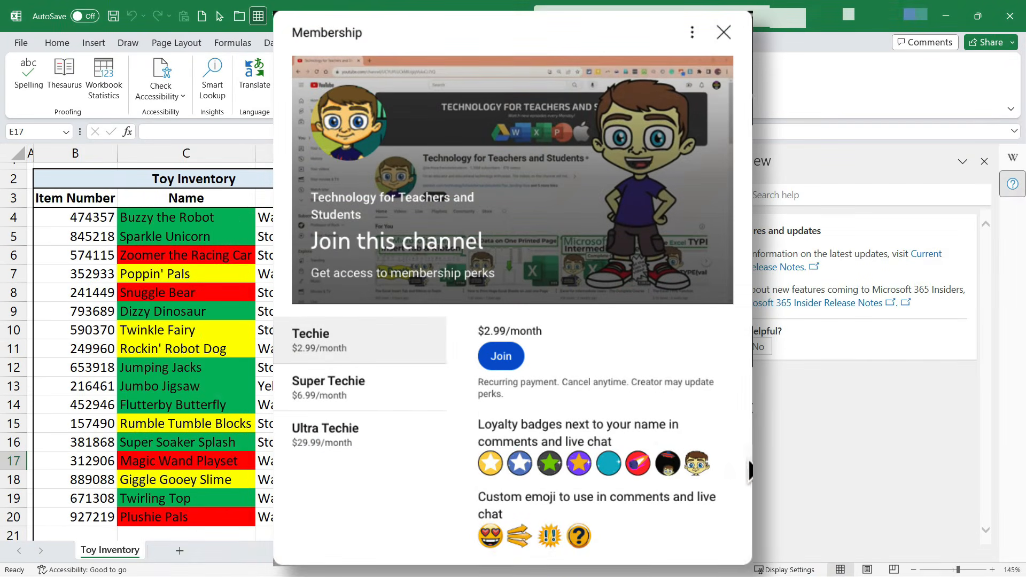
# Open the channel's Super Thanks dialog from the watch page's Thanks button
pyautogui.scroll(-1, 649, 403)
pyautogui.scroll(1, 649, 403)
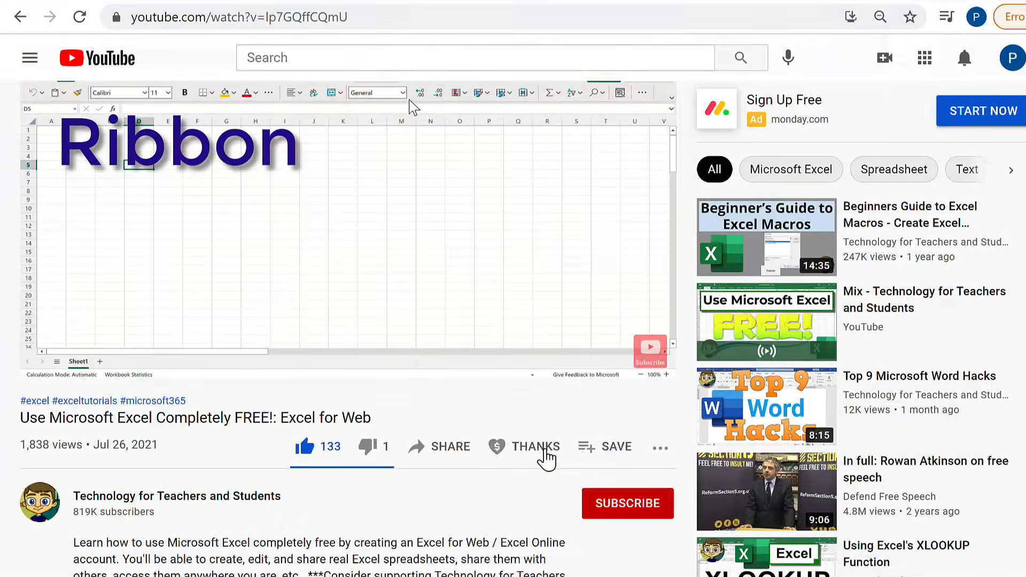
pyautogui.click(544, 458)
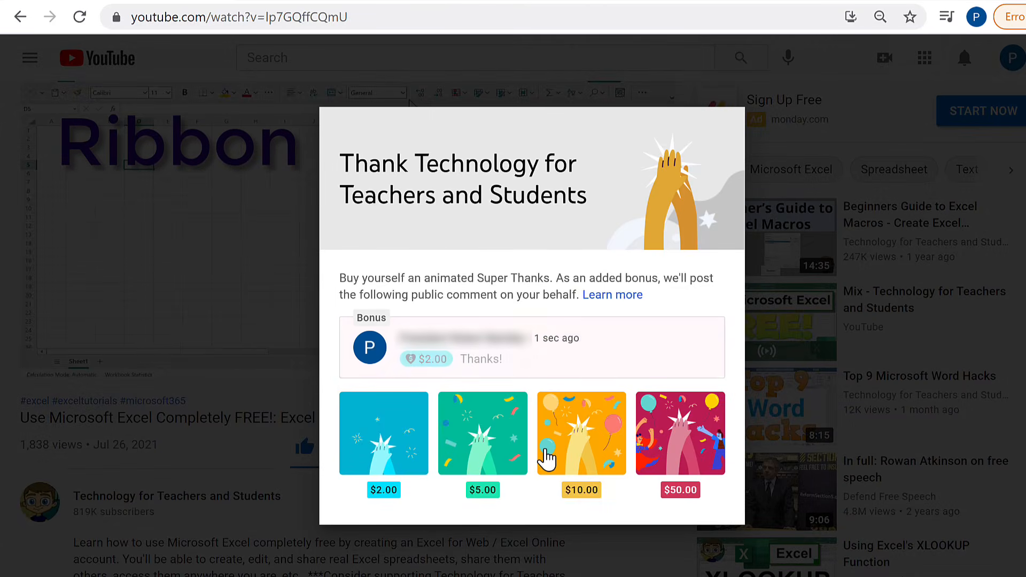